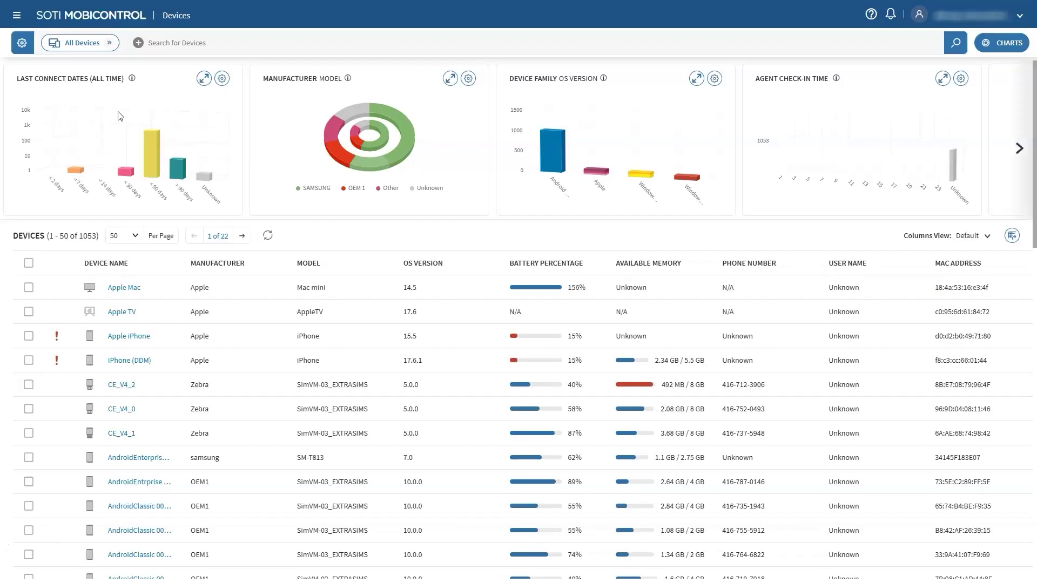
Go to Global Settings > Zebra LifeGuard OTA and register an account via Zebra's sign-in page
left_click(17, 21)
left_click(36, 321)
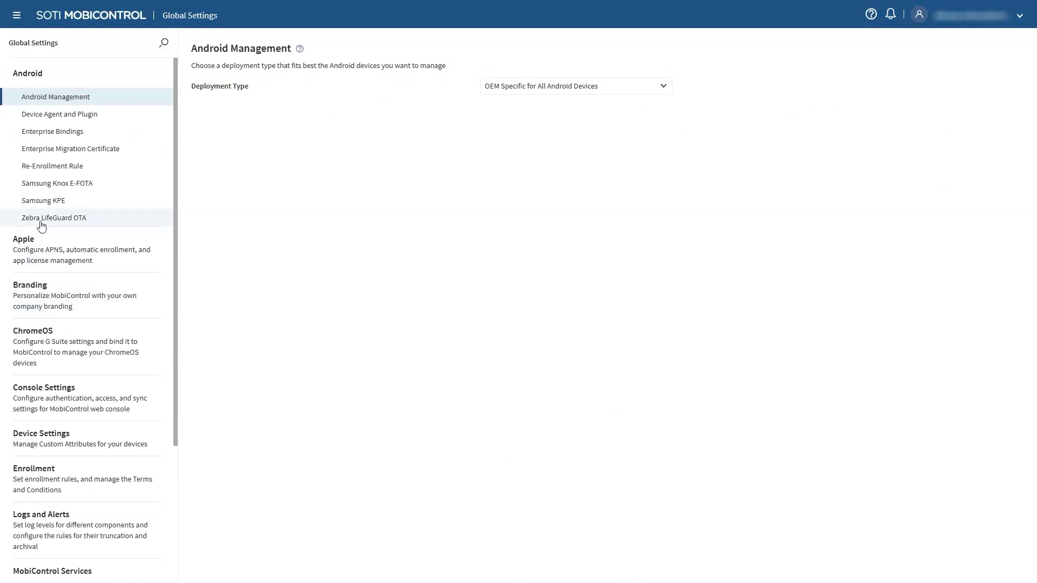
left_click(40, 220)
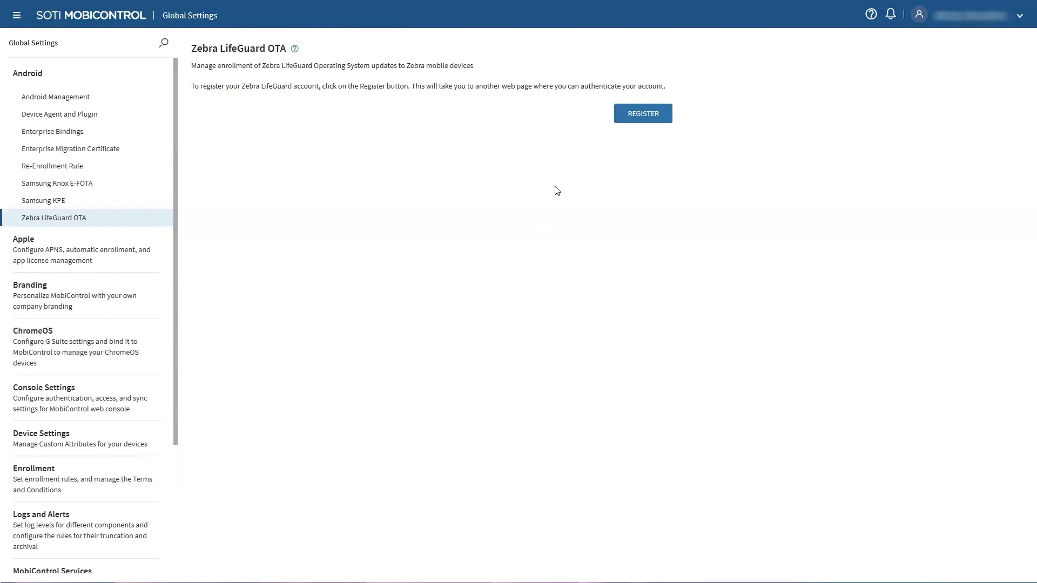
left_click(642, 114)
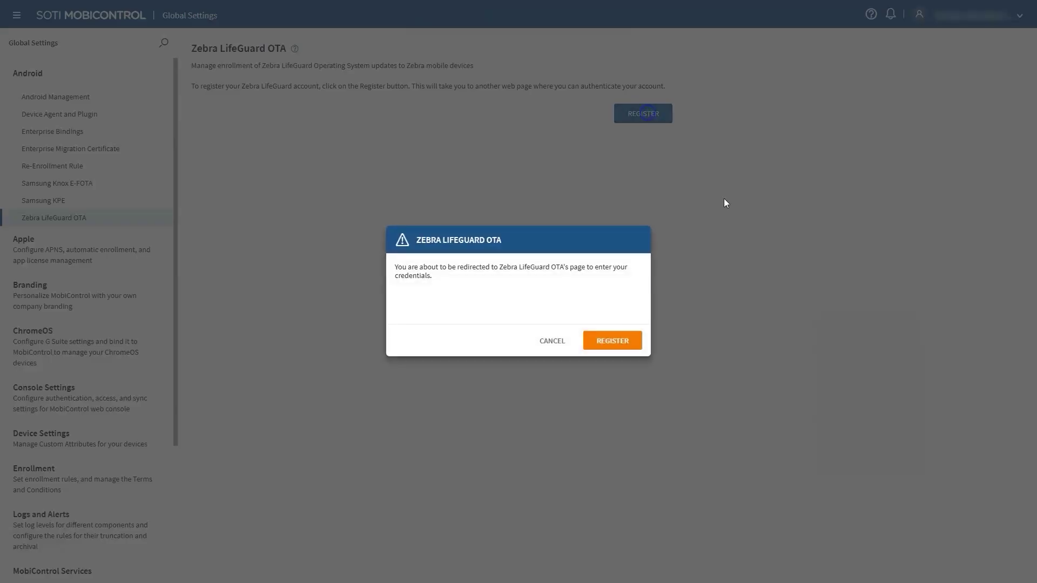
left_click(627, 344)
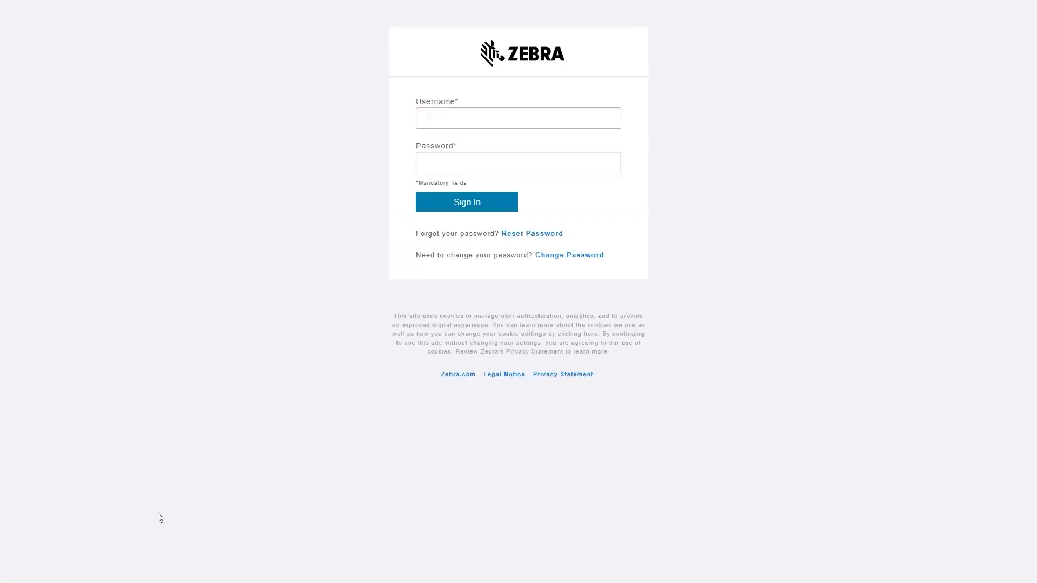
Sign in to Zebra LifeGuard with the pasted password, declining the browser's save-password prompt
left_click(488, 165)
key("ctrl+v")
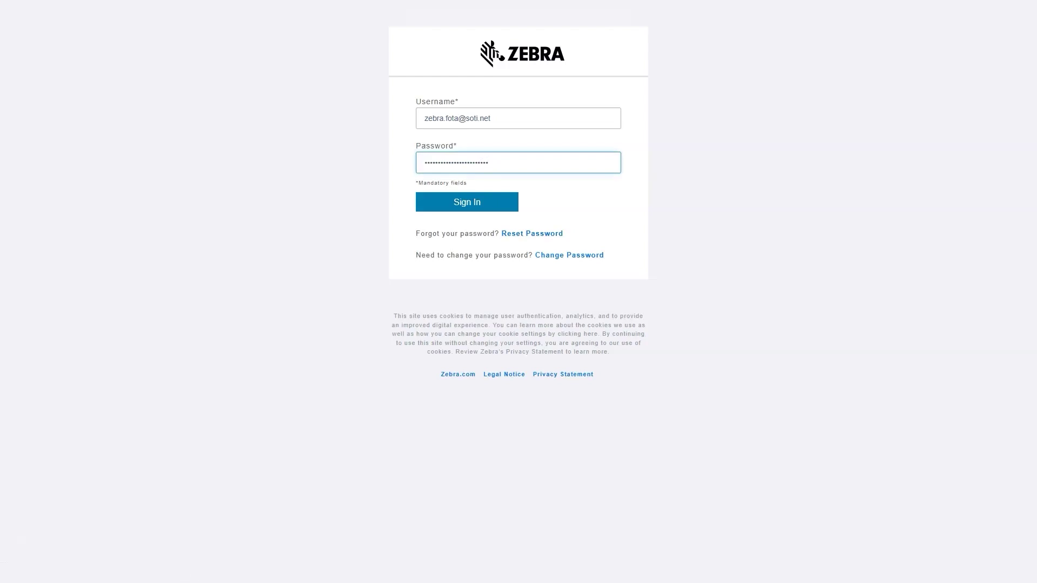
key("Return")
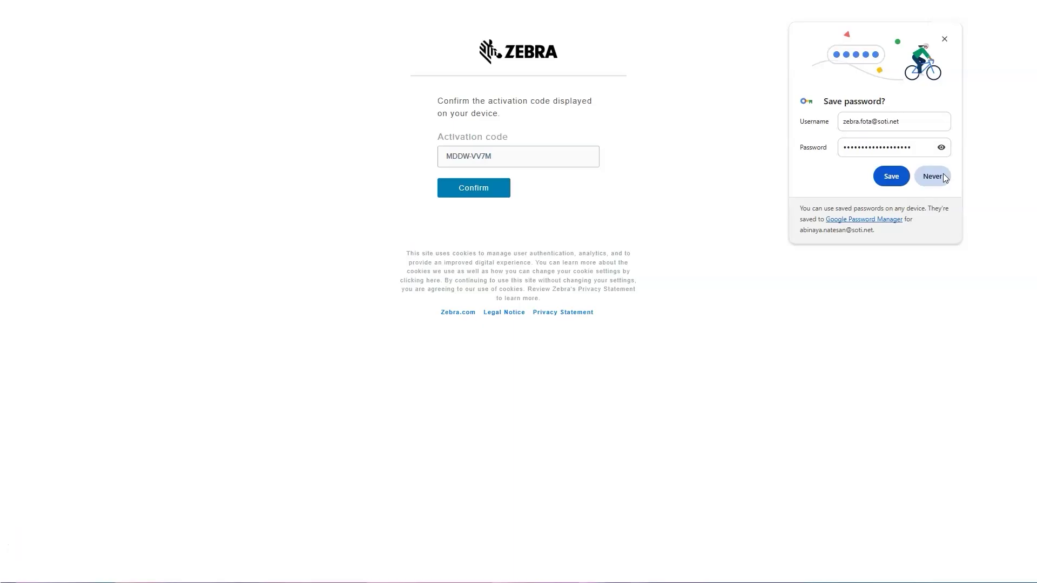
left_click(945, 174)
Confirm the activation code and allow the requested account permissions
left_click_drag(541, 156, 436, 158)
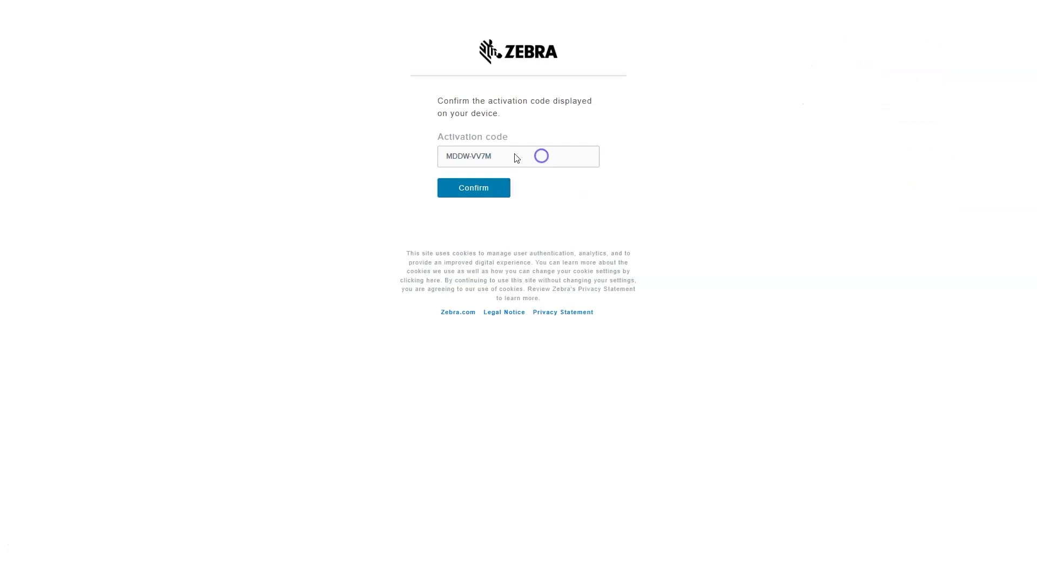
left_click(543, 156)
left_click(489, 191)
left_click(559, 168)
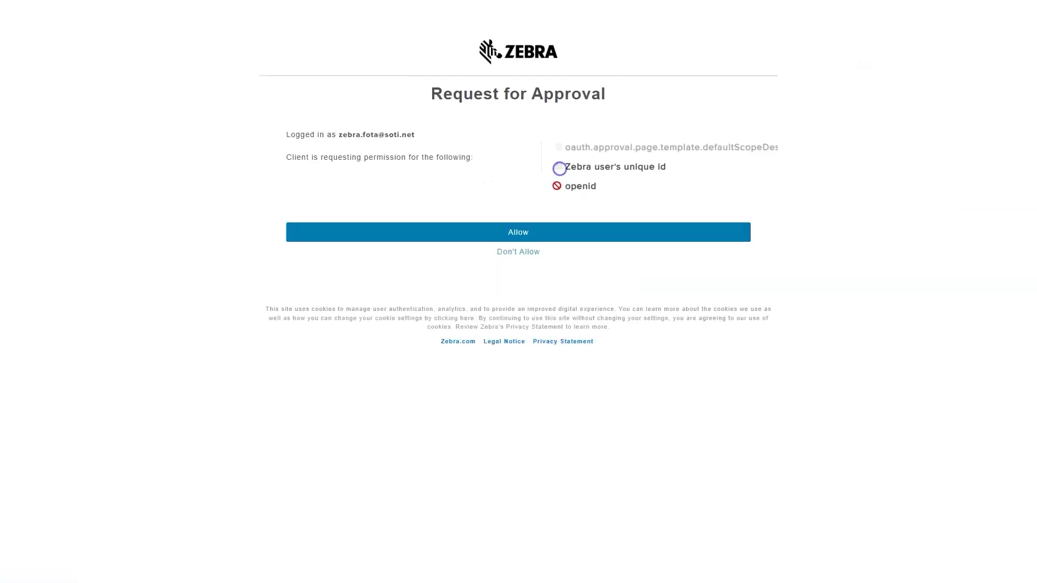
left_click(559, 233)
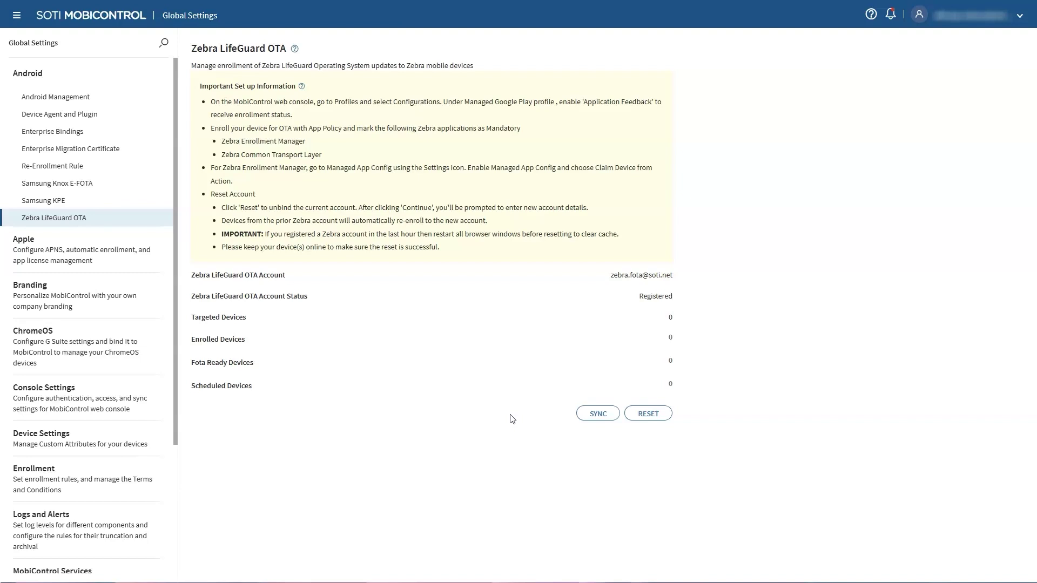
Start a Zebra LifeGuard OTA sync from its settings page
left_click(584, 420)
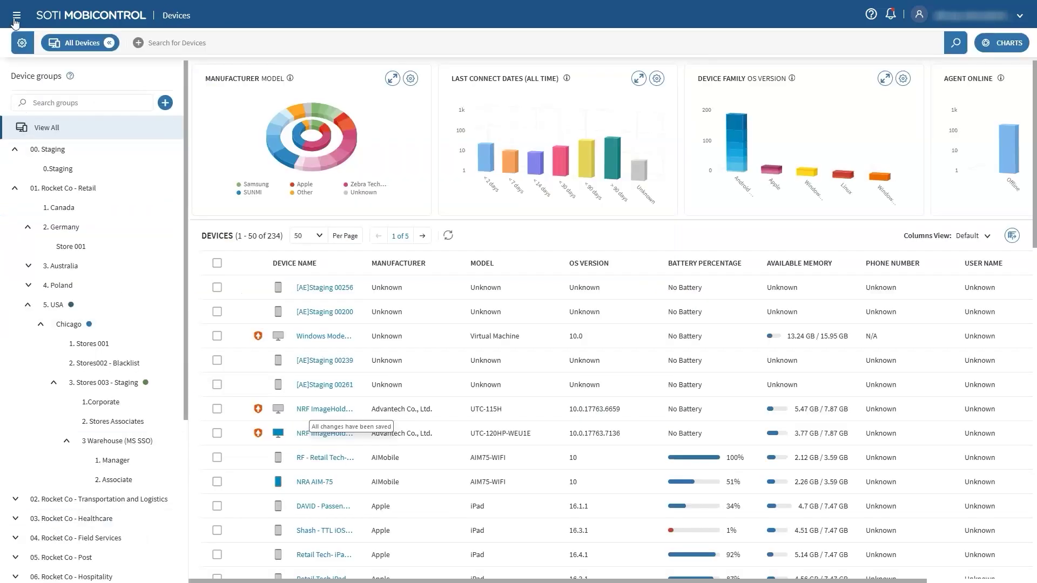
Create a new Android Work Managed profile and enter its name, Zebra OTA
left_click(15, 17)
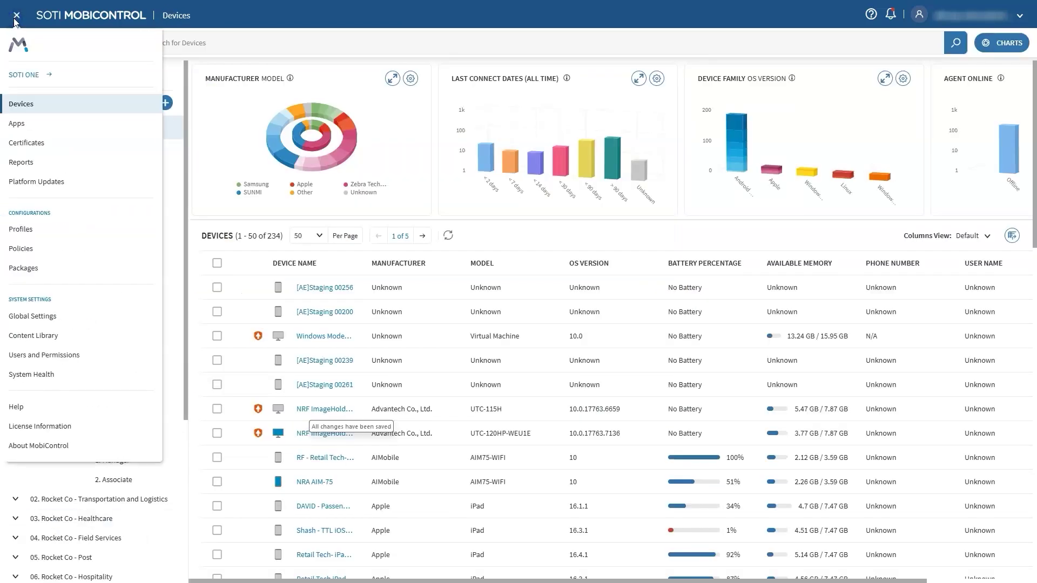
left_click(27, 236)
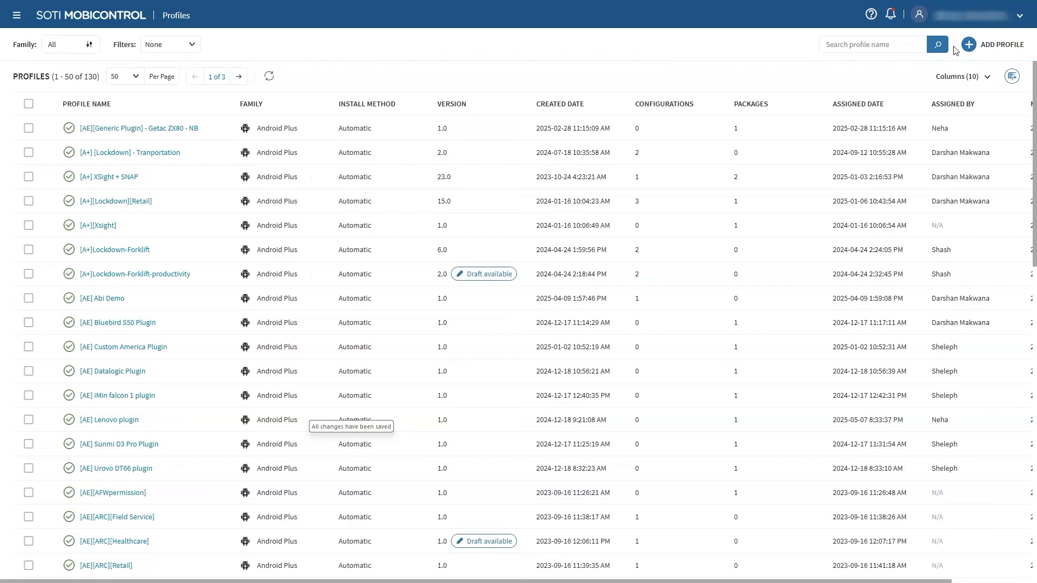
left_click(970, 45)
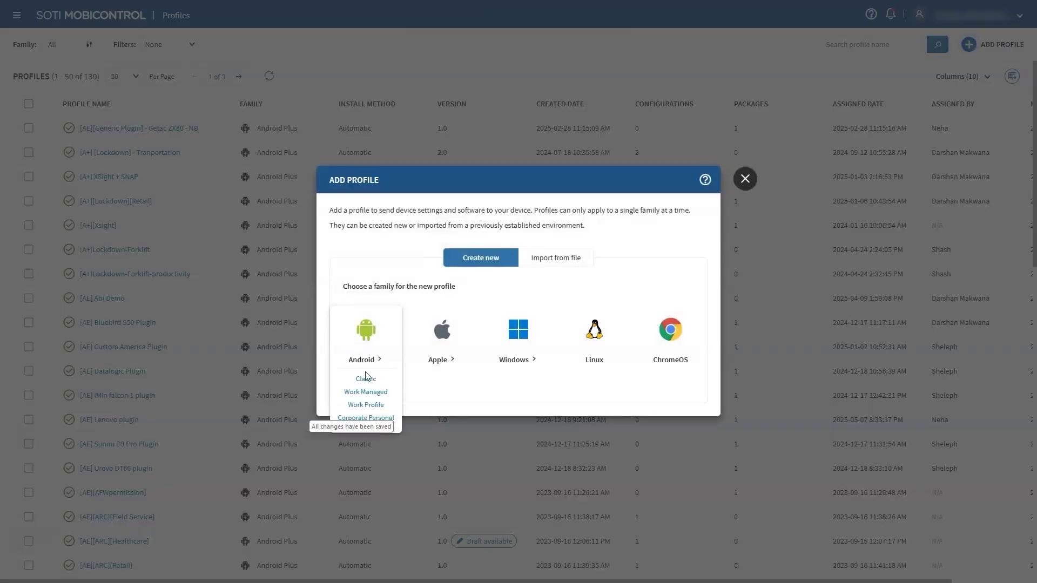
left_click(366, 393)
left_click(579, 111)
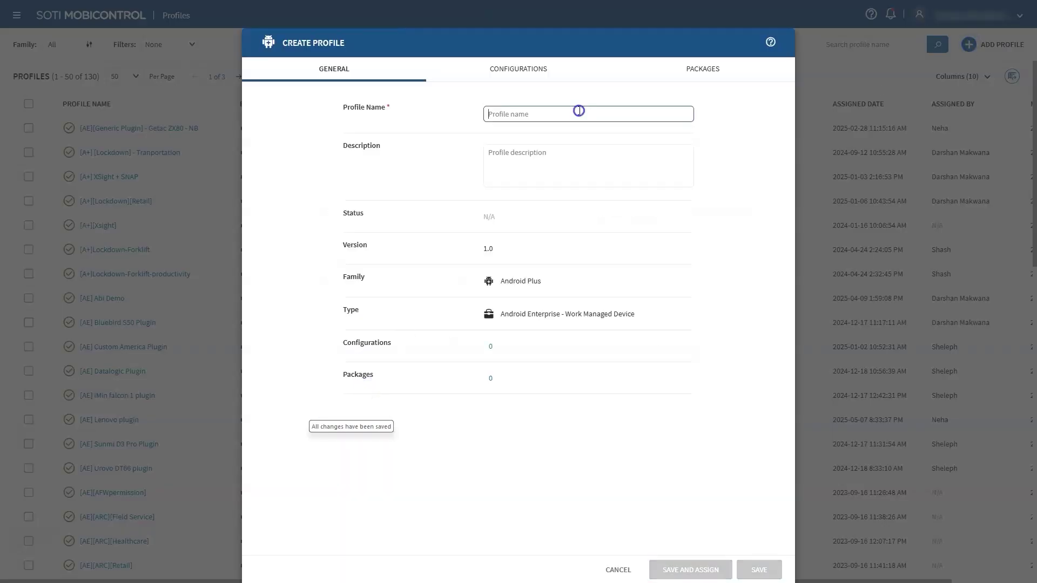
type("z OTA")
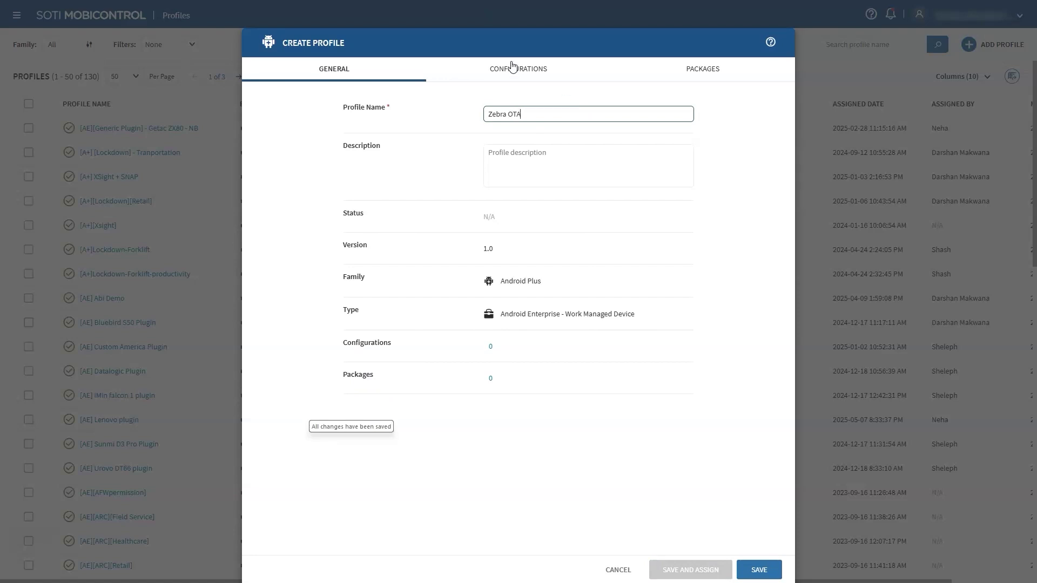
Add Managed Google Play with Application Feedback on, save, and assign the profile to six devices
left_click(514, 69)
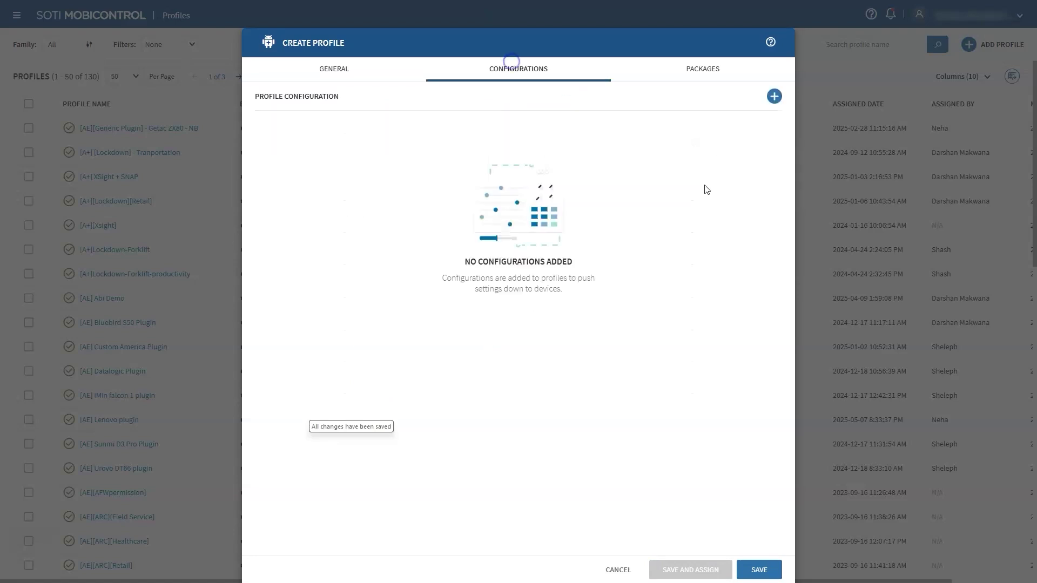
left_click(774, 98)
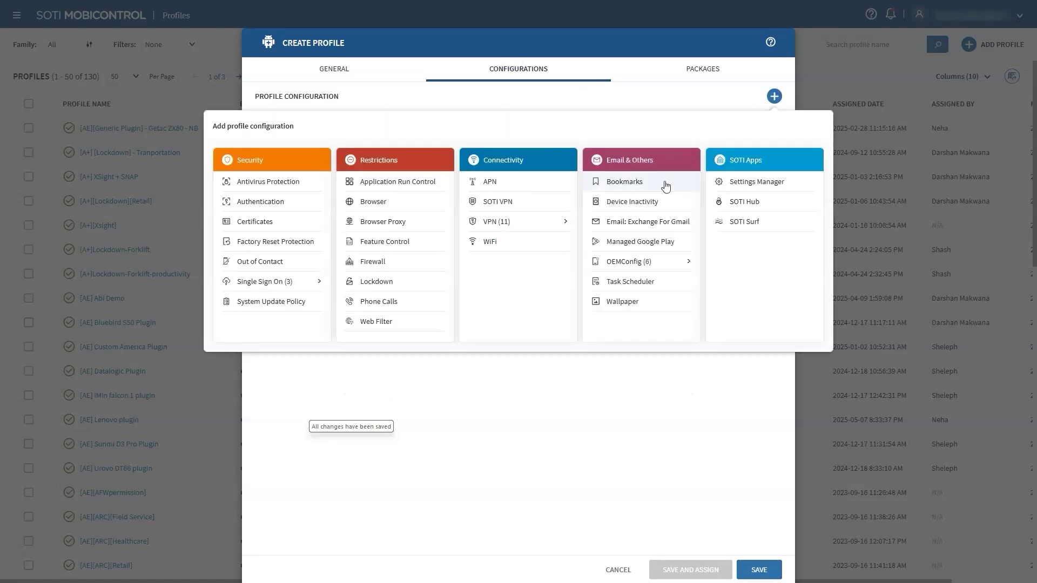
left_click(653, 246)
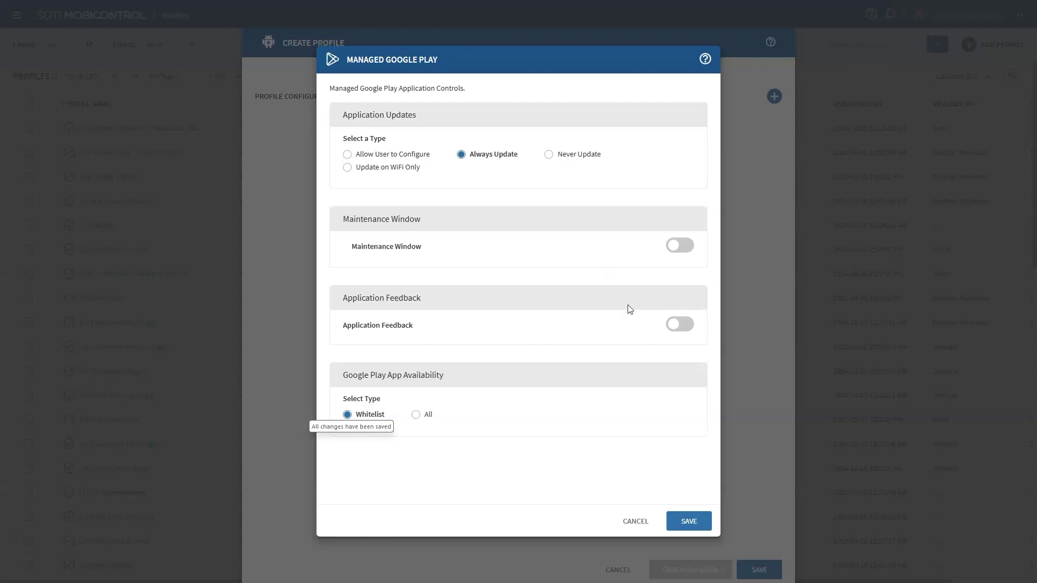
left_click(677, 329)
left_click(704, 525)
left_click(697, 571)
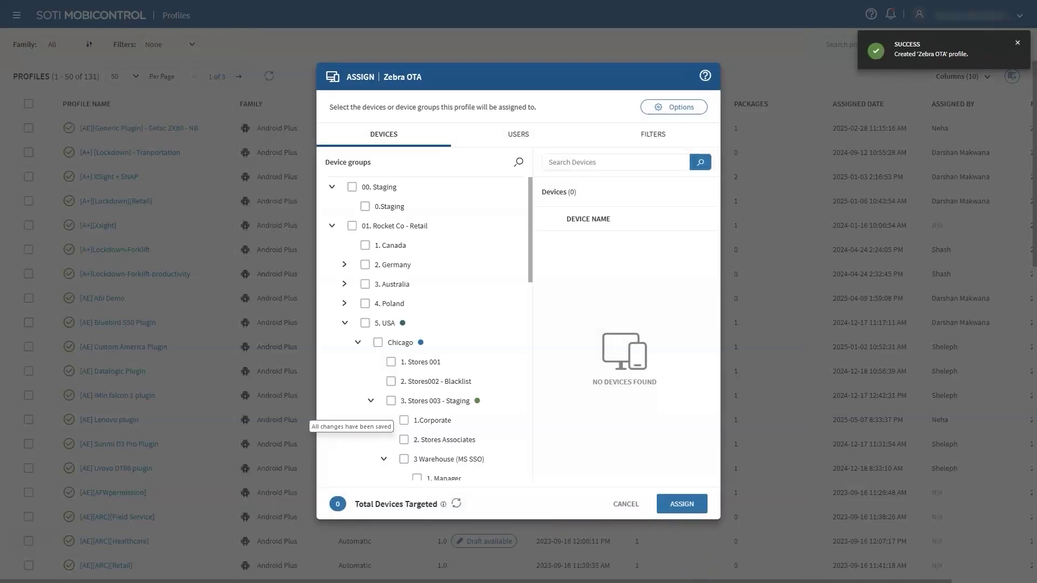
left_click(702, 508)
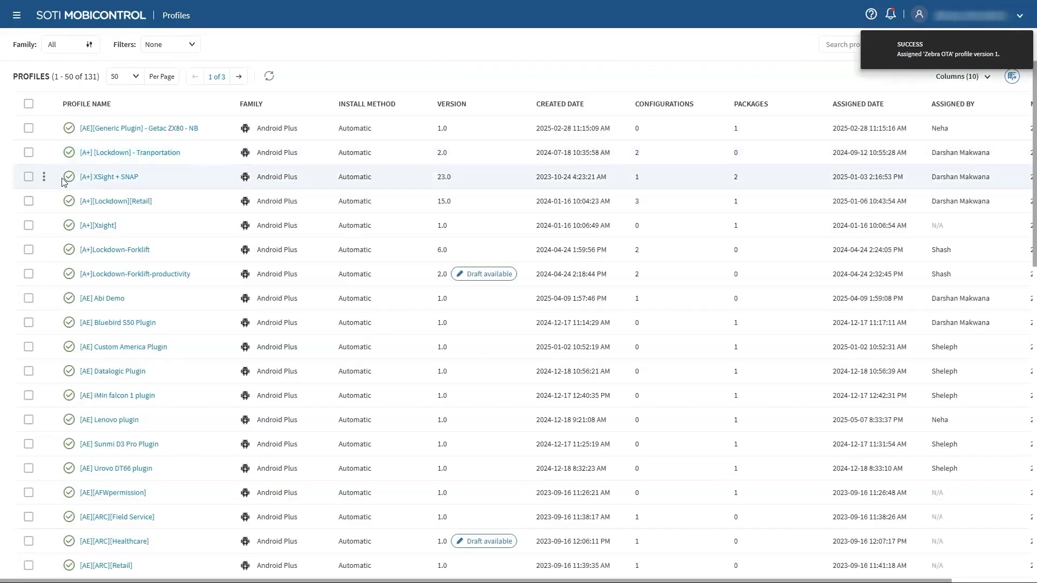
Start a new Android Enterprise app policy and enter the name Zebra OTA Policy
left_click(16, 15)
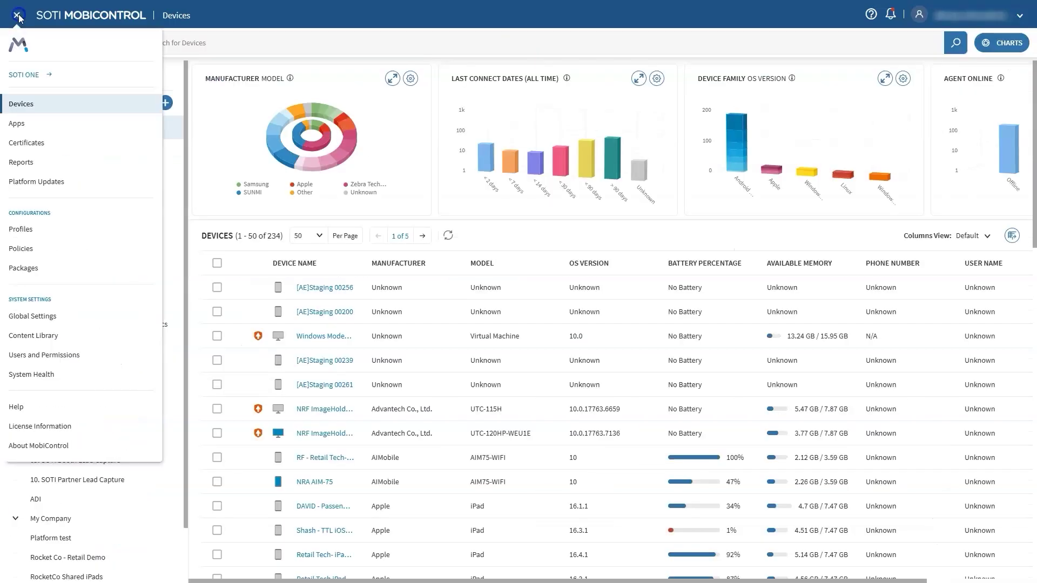
left_click(48, 247)
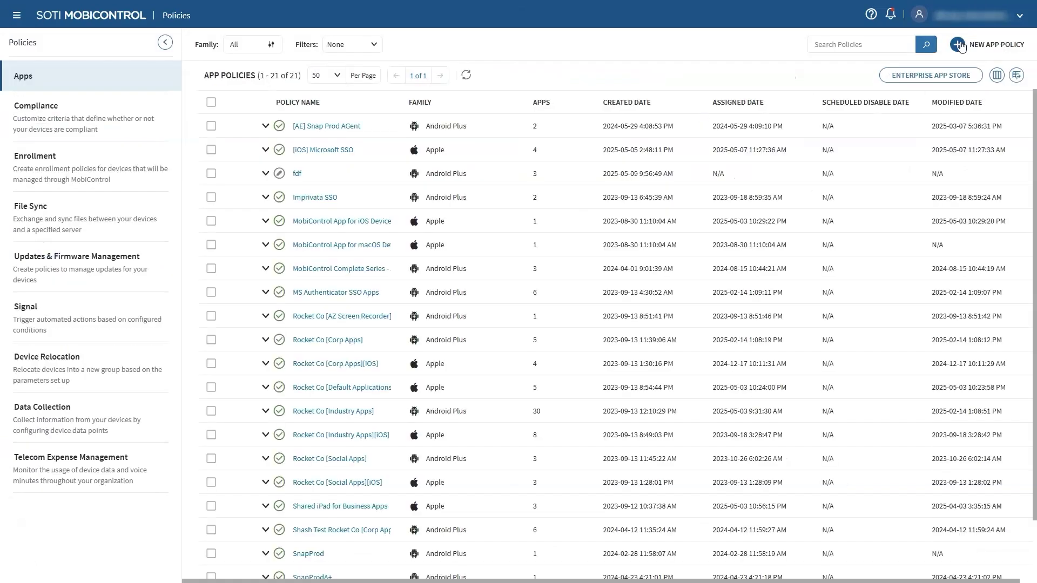
left_click(959, 43)
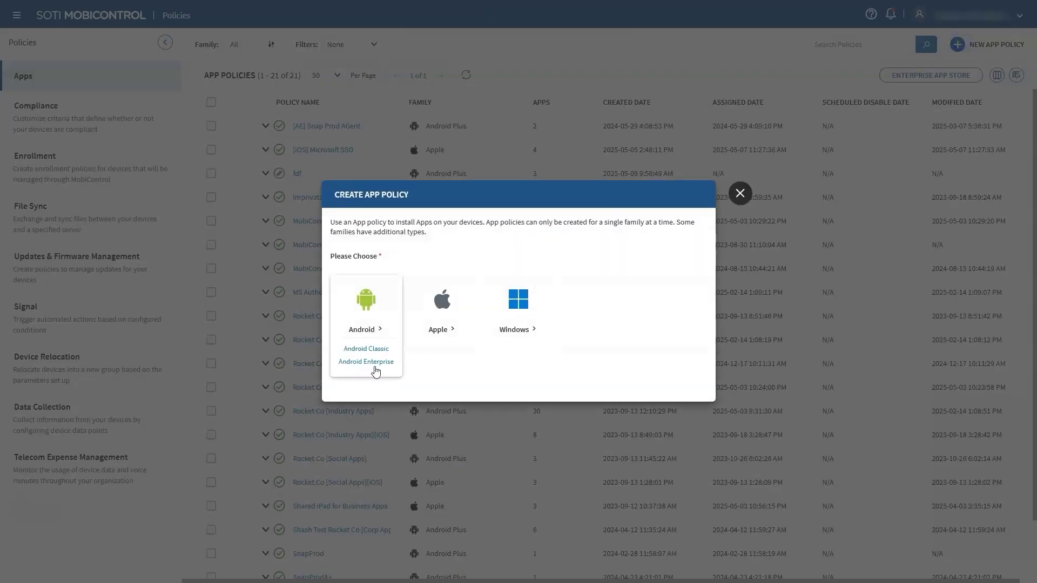
left_click(375, 365)
left_click(533, 113)
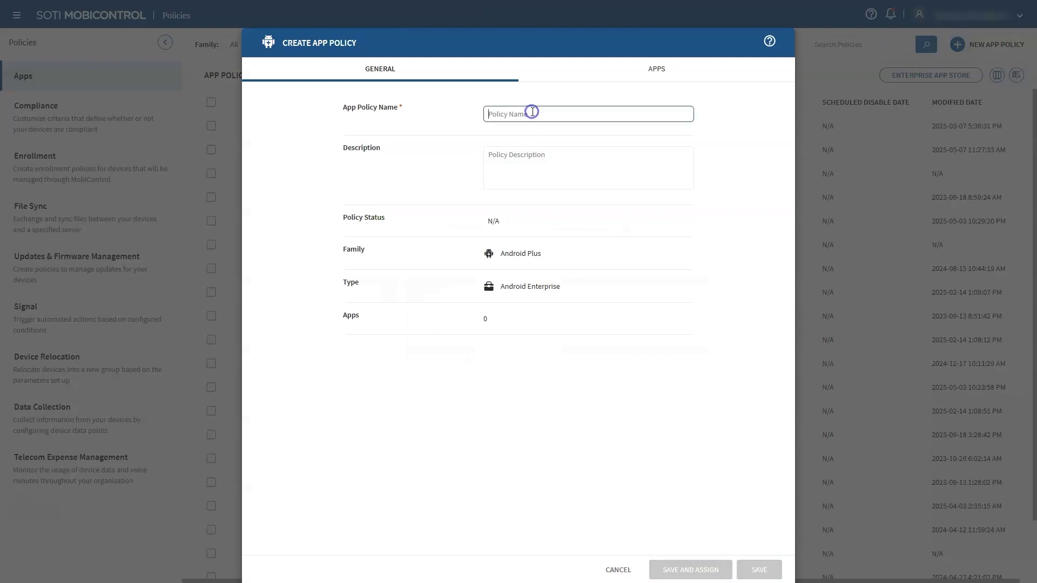
type("Zebra")
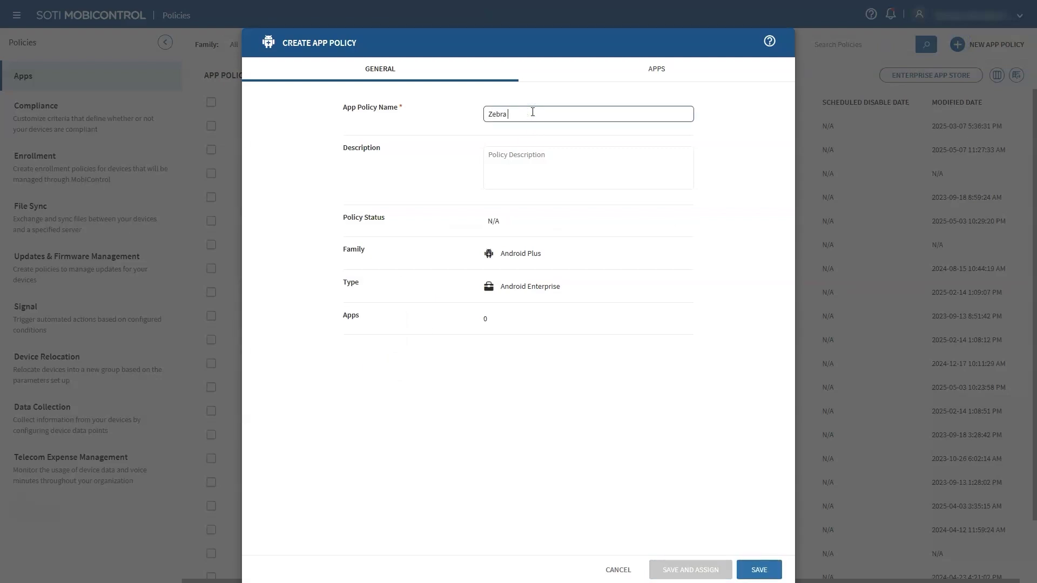
type(" OTA Policy")
Add Zebra Enrollment Manager and Zebra Common Transport Layer, then configure Enrollment Manager
left_click(660, 74)
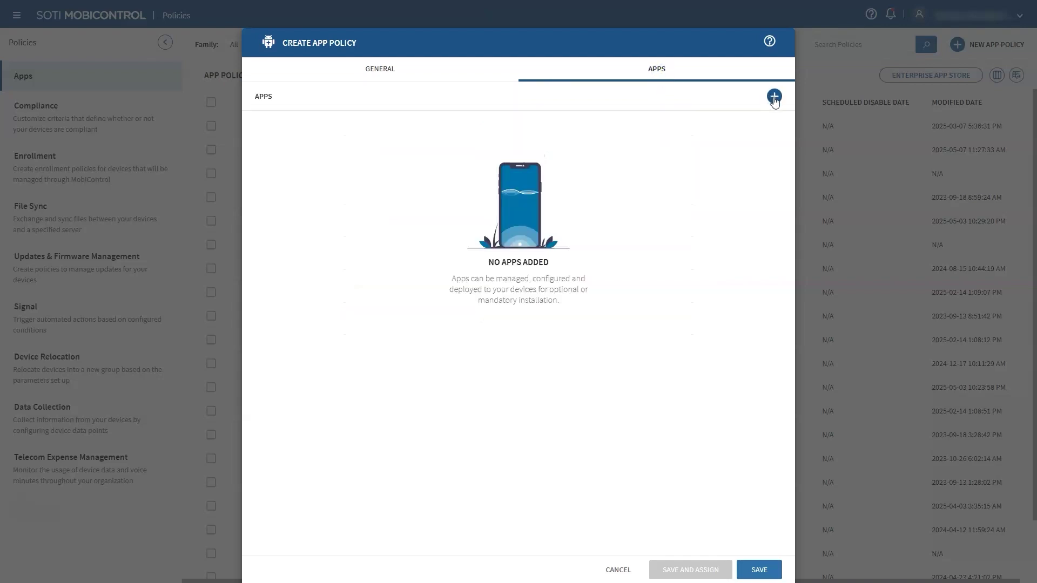
left_click(773, 97)
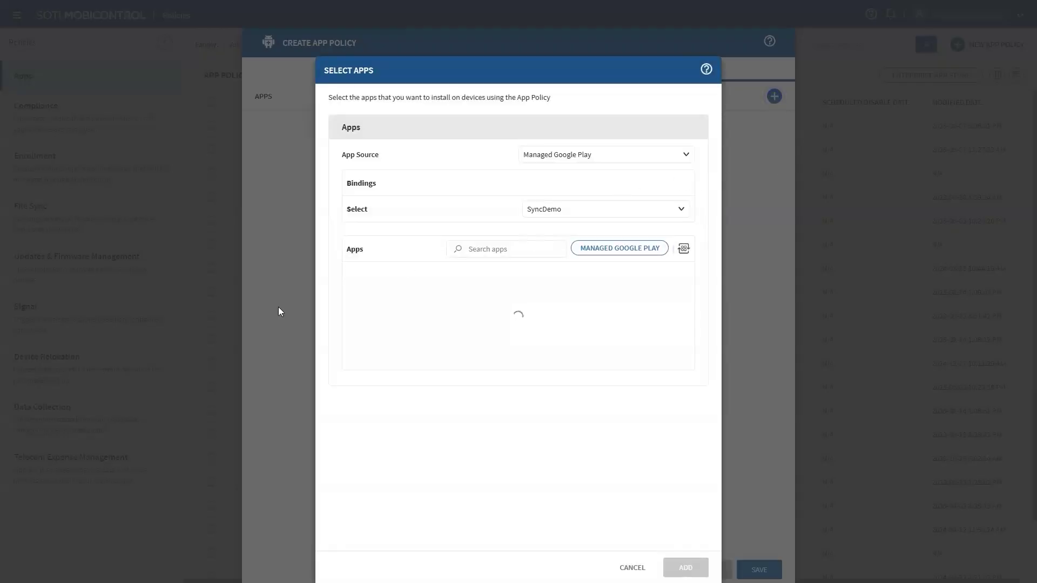
scroll(704, 442, "down", 5)
scroll(704, 441, "down", 4)
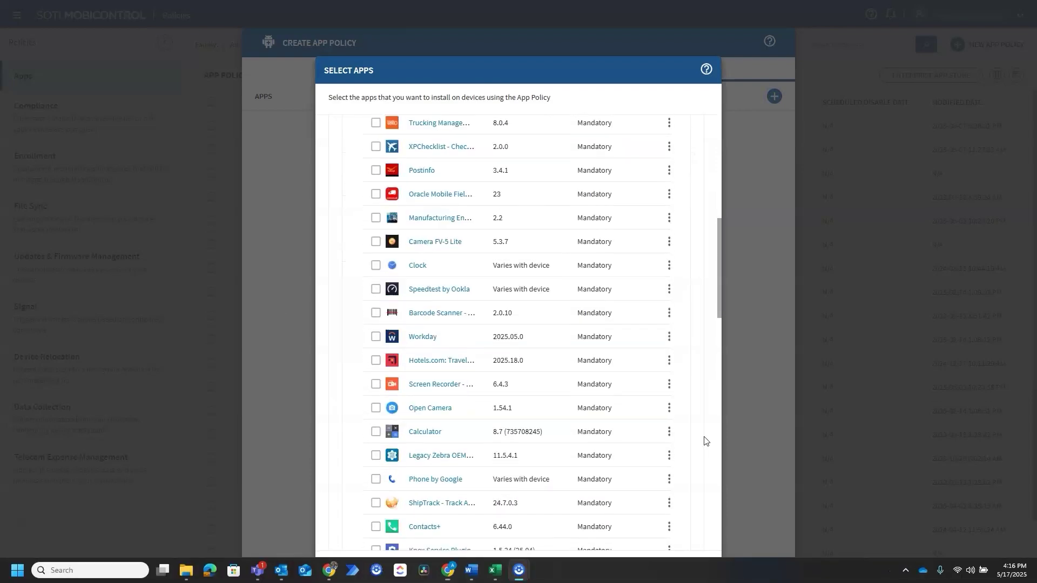
scroll(704, 442, "down", 5)
scroll(704, 441, "down", 5)
scroll(704, 441, "down", 5)
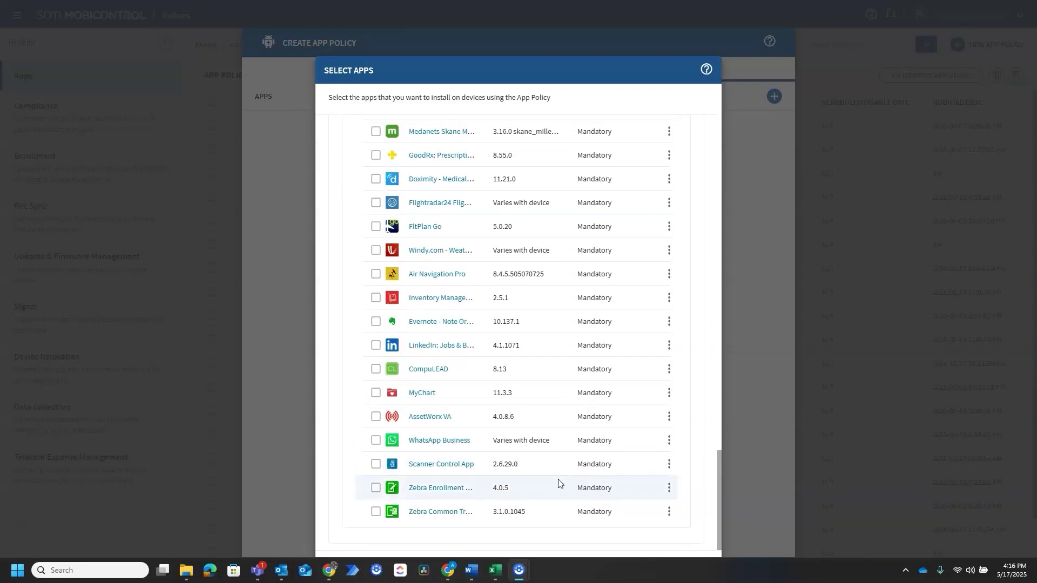
left_click(375, 491)
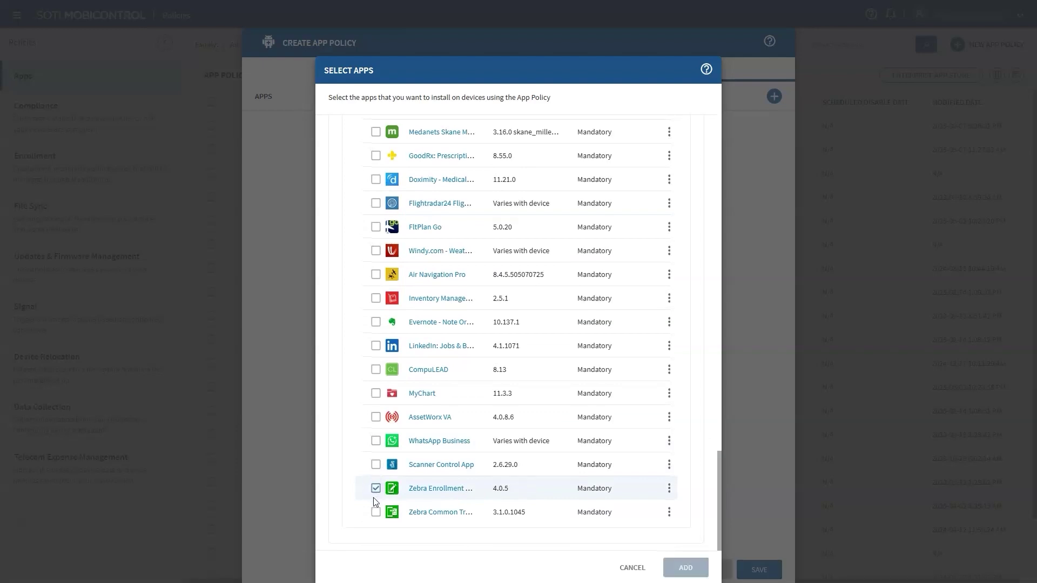
left_click(376, 513)
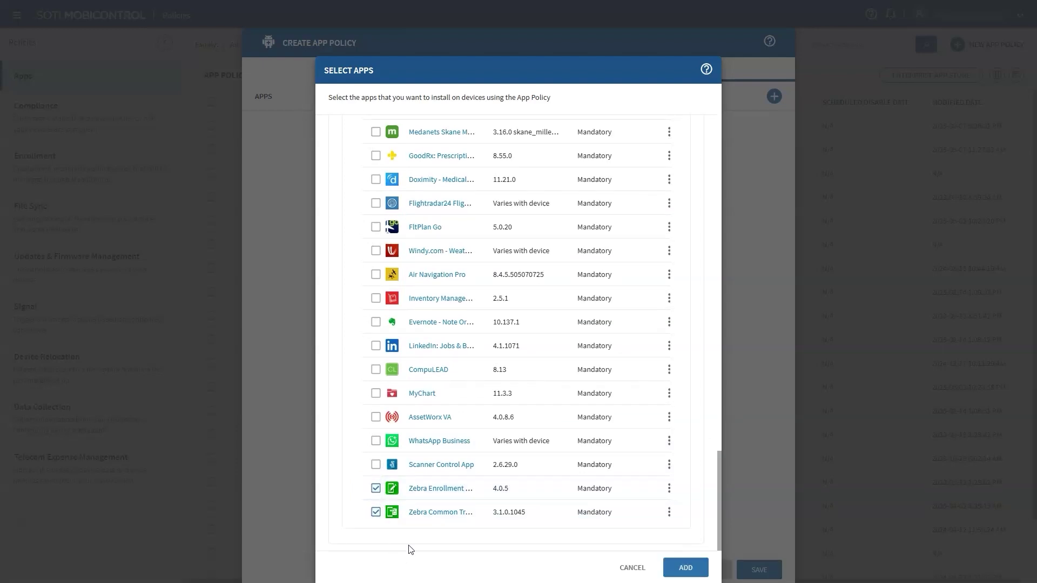
left_click(685, 570)
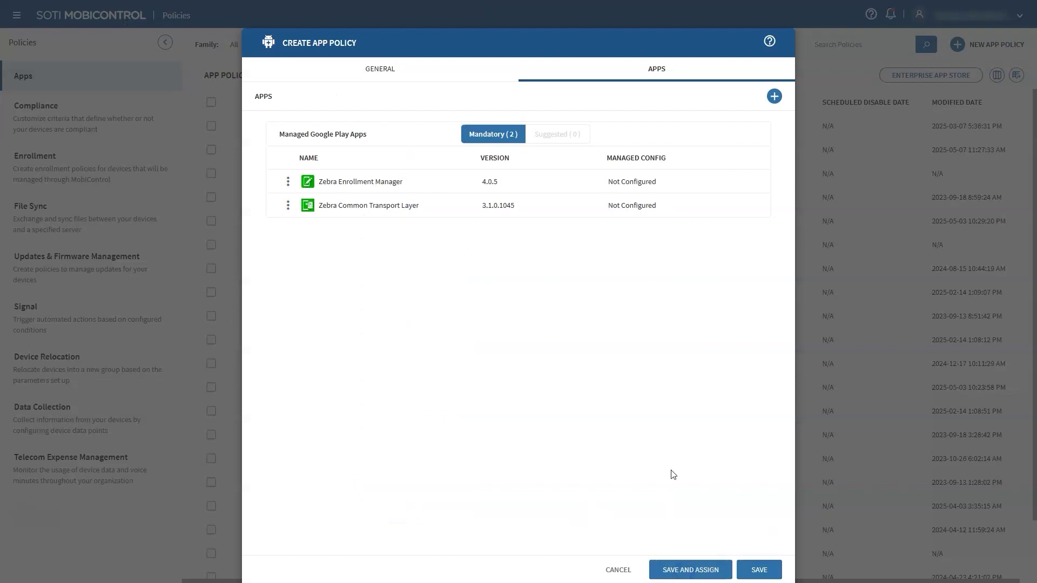
left_click(288, 183)
left_click(309, 212)
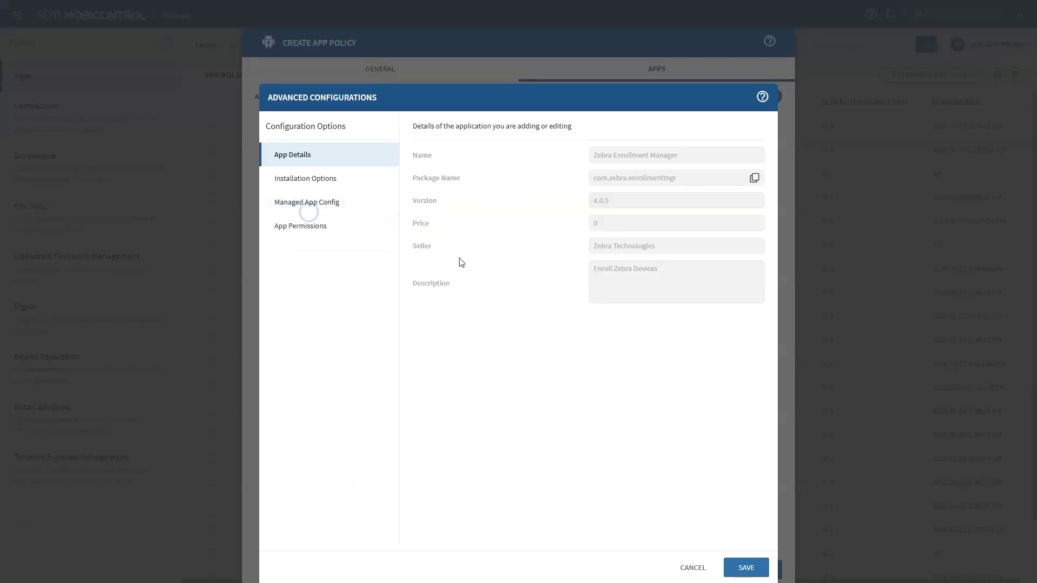
Turn on Managed App Config for Zebra Enrollment Manager with action Claim Device, and save
left_click(345, 201)
left_click(748, 187)
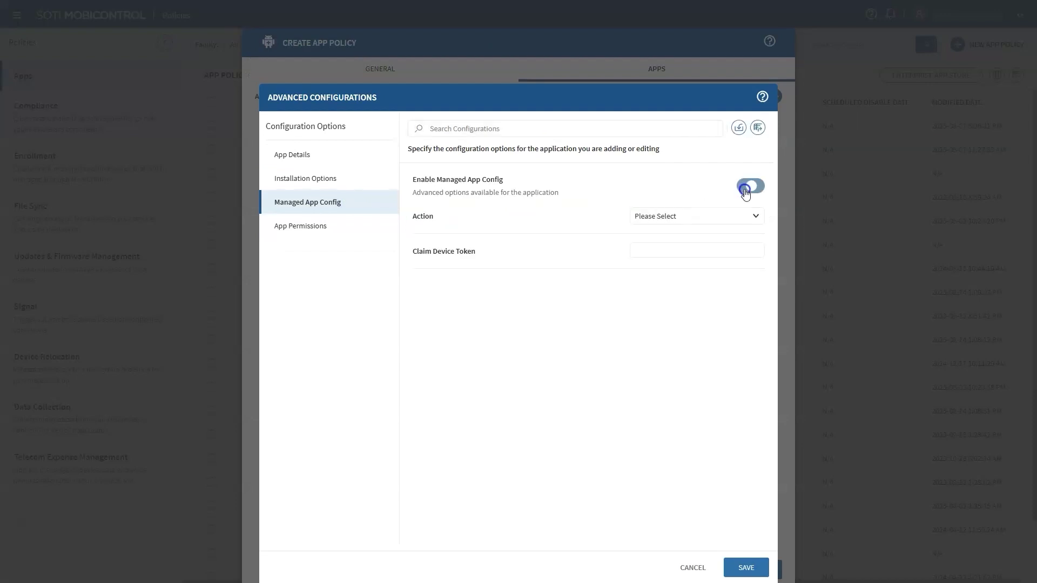
left_click(742, 217)
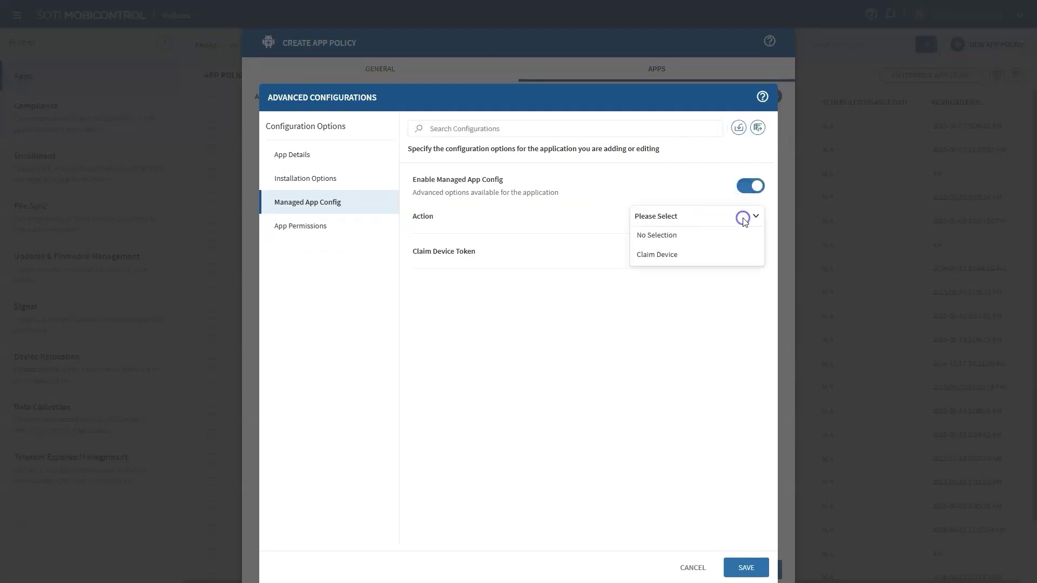
left_click(701, 258)
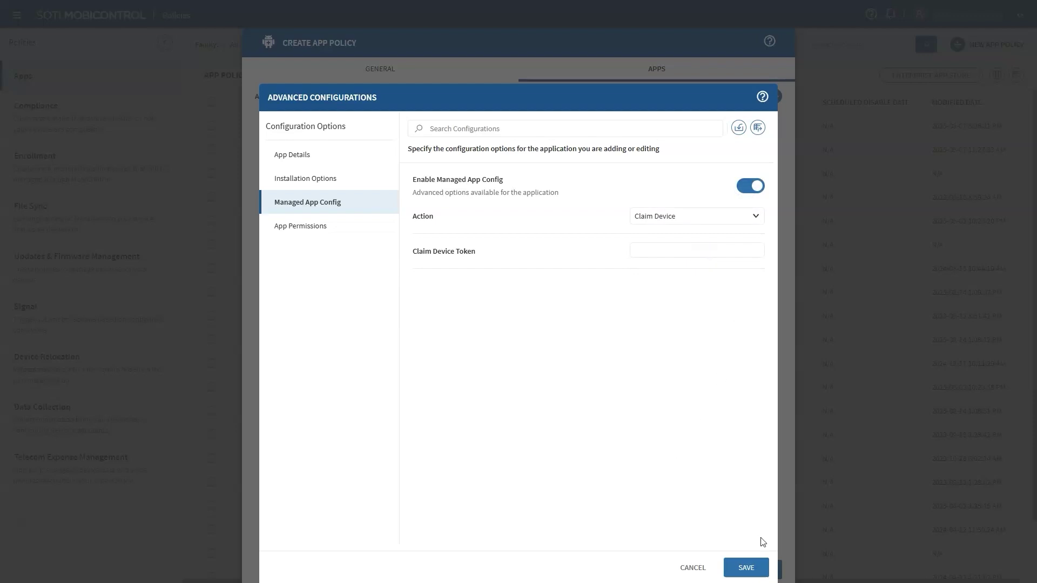
left_click(754, 567)
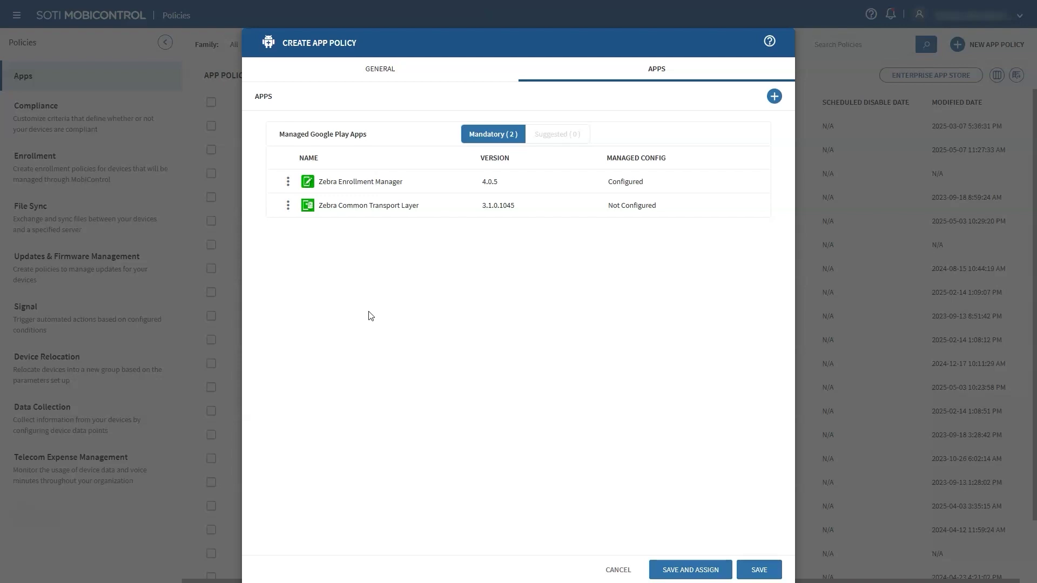
Save Zebra OTA Policy, assign it to the six devices, and close its details panel
left_click(707, 575)
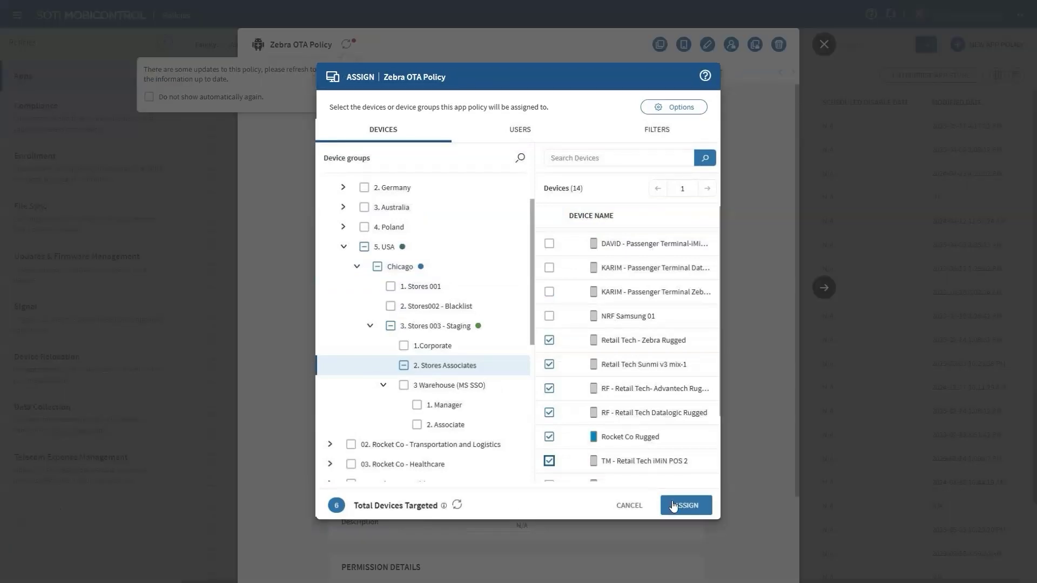
left_click(673, 506)
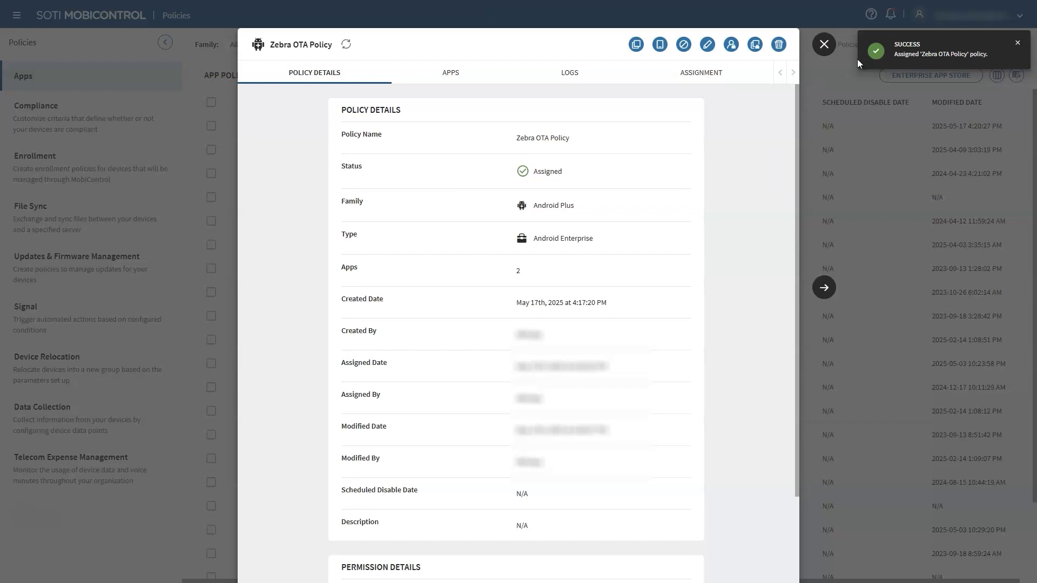
left_click(824, 44)
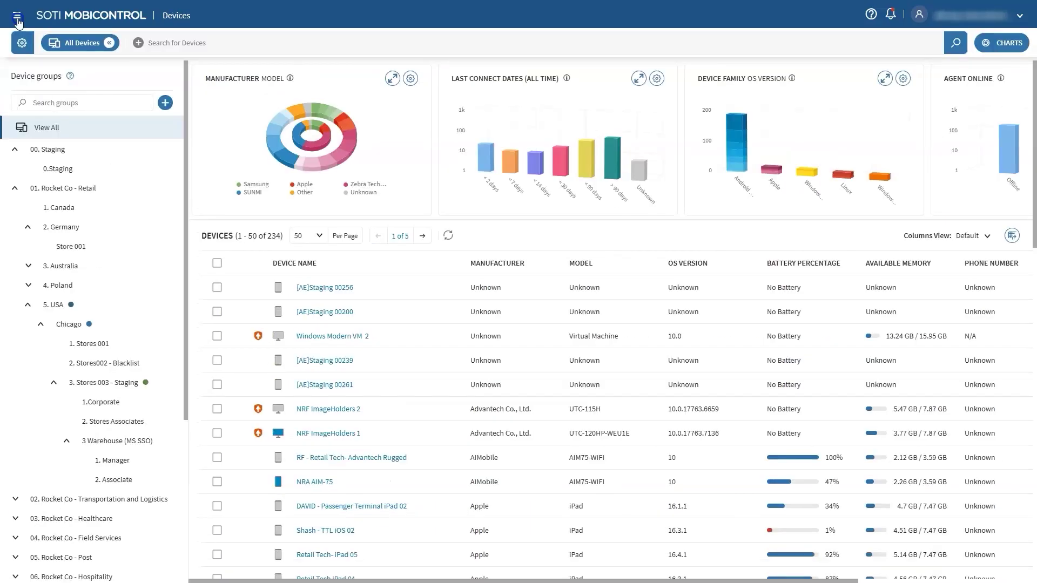
Check the Zebra LifeGuard OTA device counts, then go back to the Devices list
left_click(18, 19)
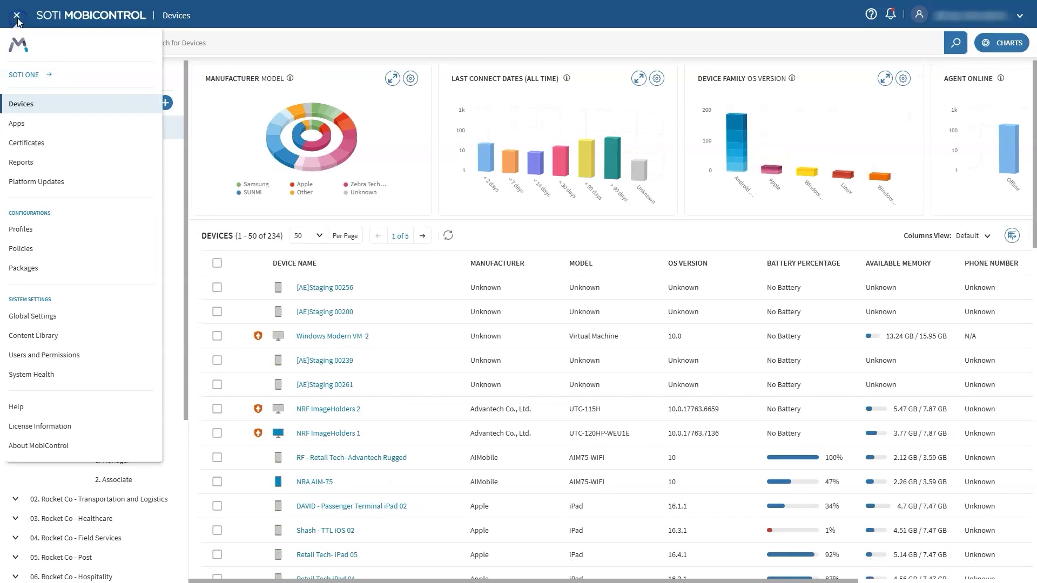
left_click(63, 313)
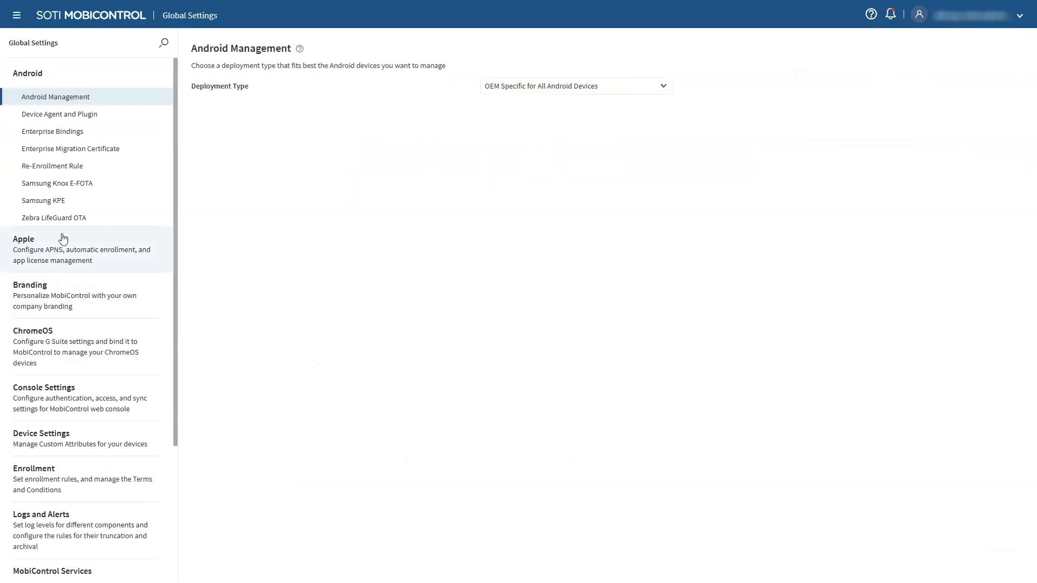
left_click(58, 218)
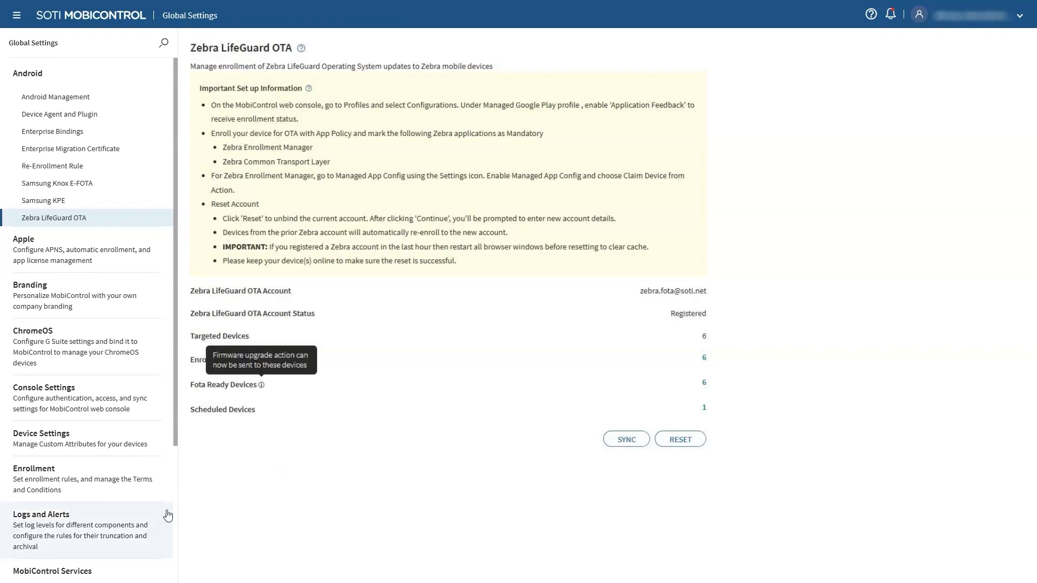
left_click(17, 15)
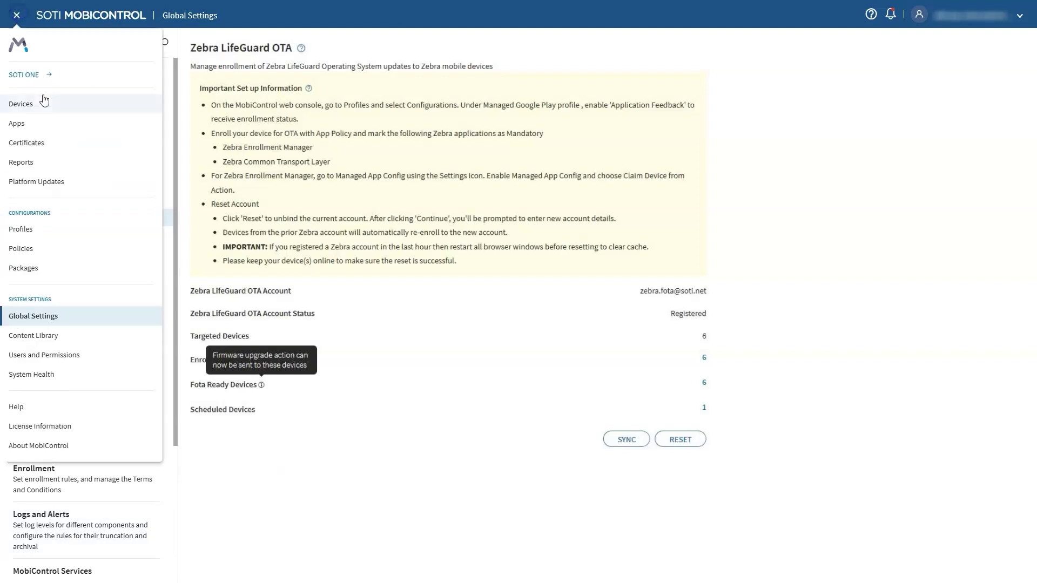
left_click(40, 104)
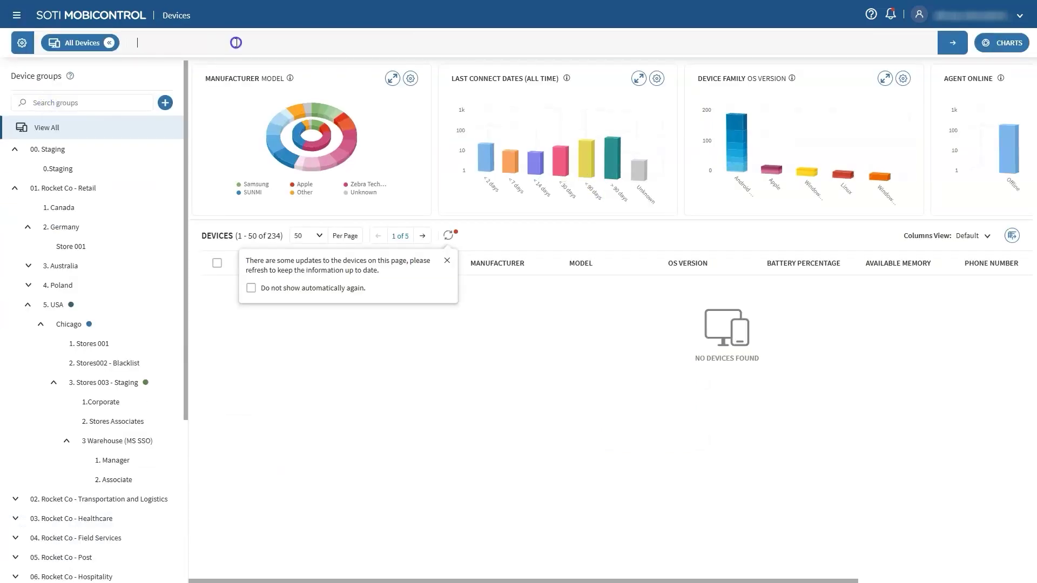
Search devices for 'zebra' and launch Upgrade Firmware from Rocket Co Rugged's actions
left_click(237, 42)
type("zebra")
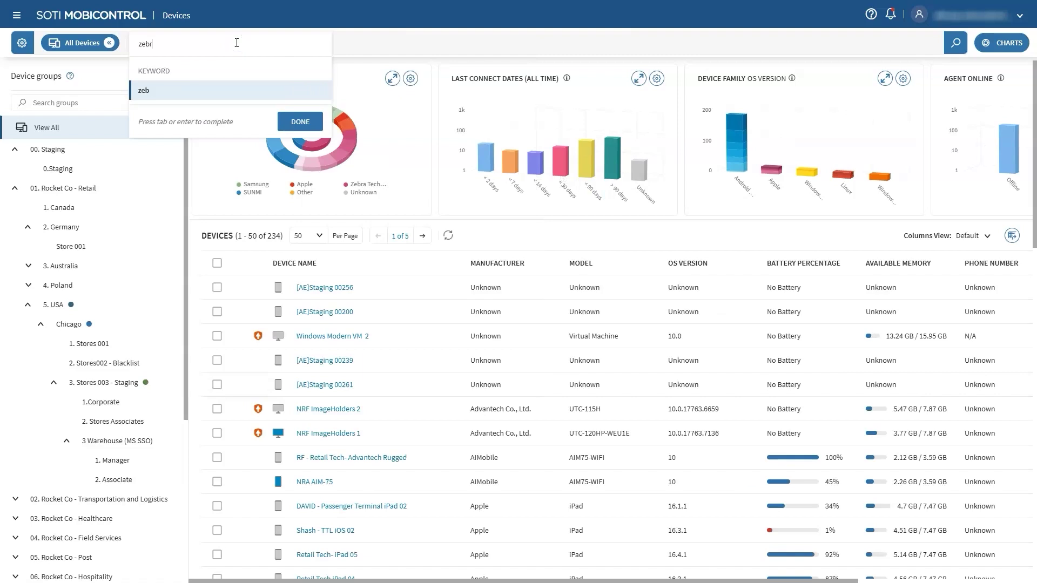
key("Return")
left_click(953, 42)
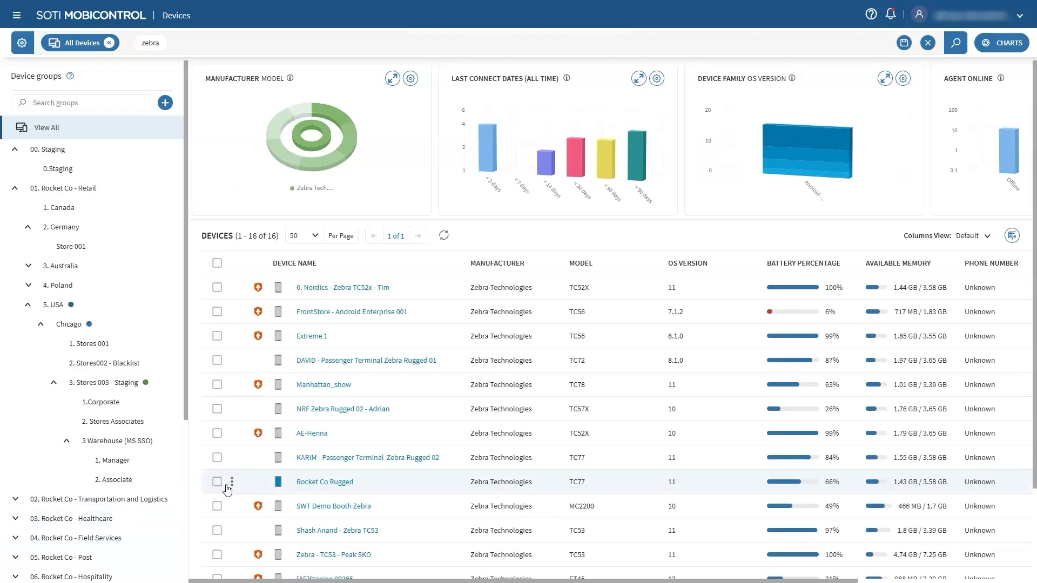
left_click(231, 484)
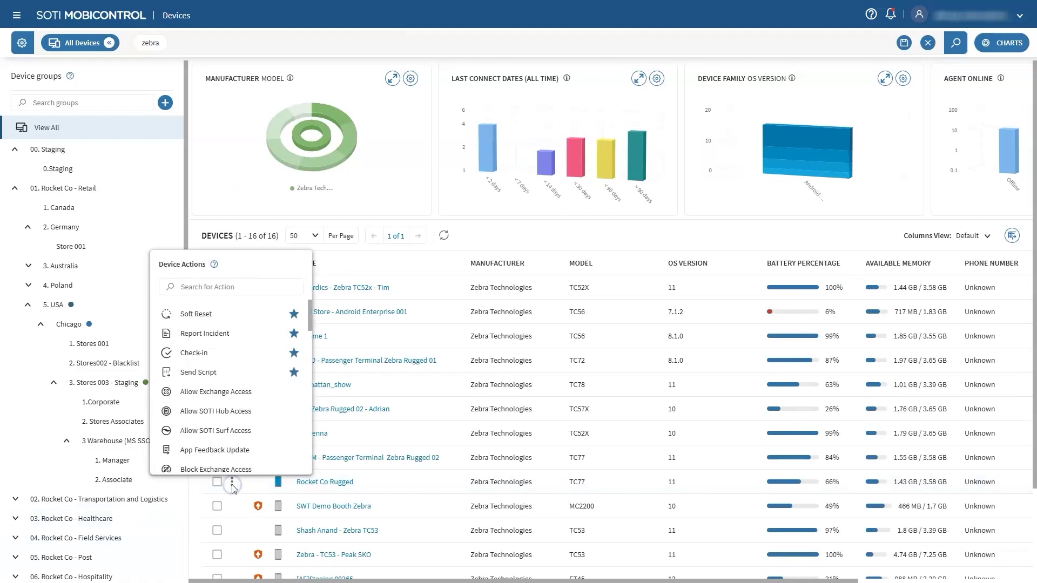
left_click(209, 287)
type("up")
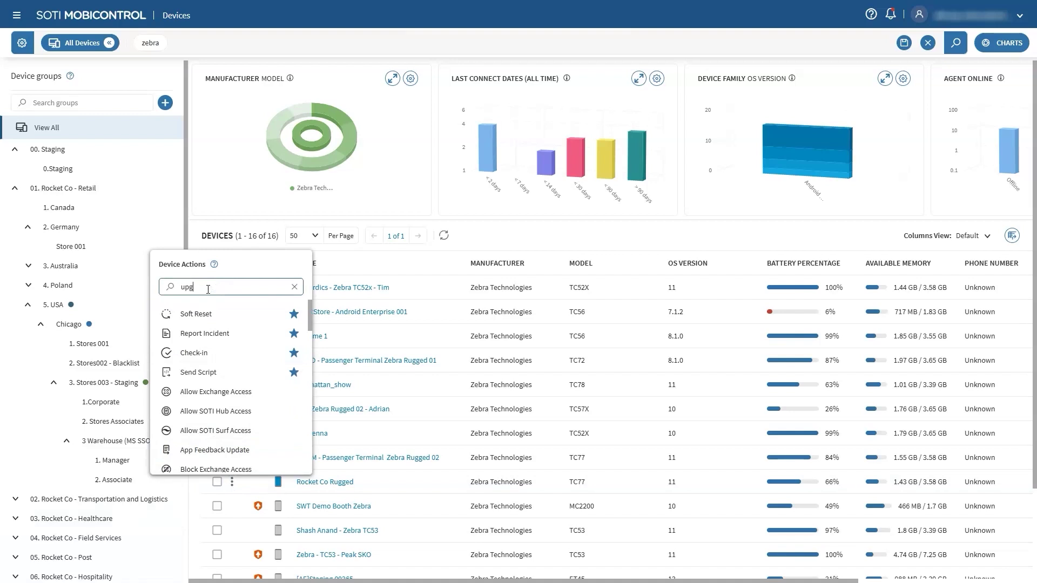
type("gr")
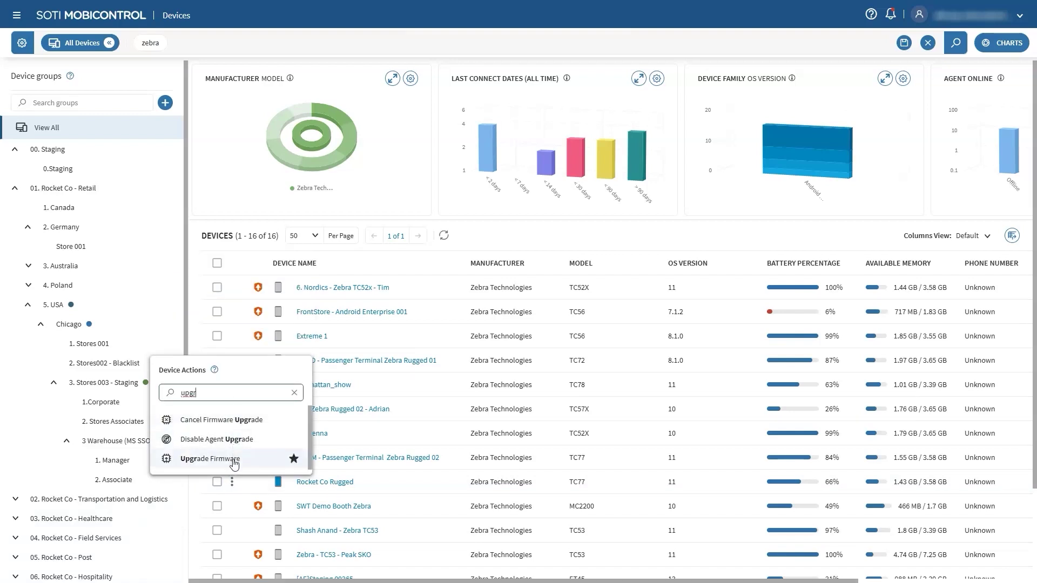
mouse_move(212, 460)
left_click(210, 459)
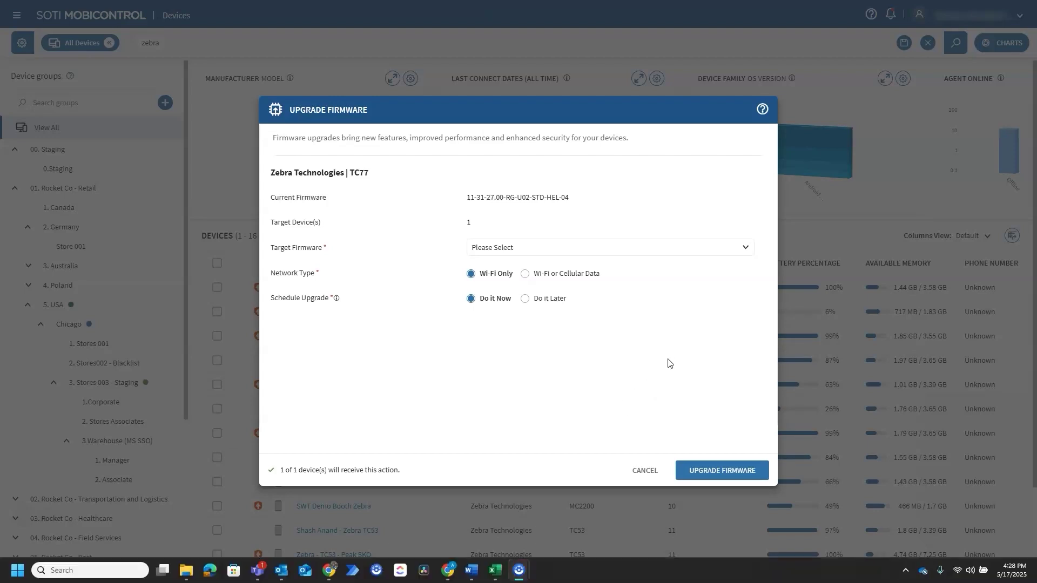
Target firmware 11-31-27.00-RG-U06-STD-HEL-04 Full, downloading over Wi-Fi or cellular data
left_click(742, 249)
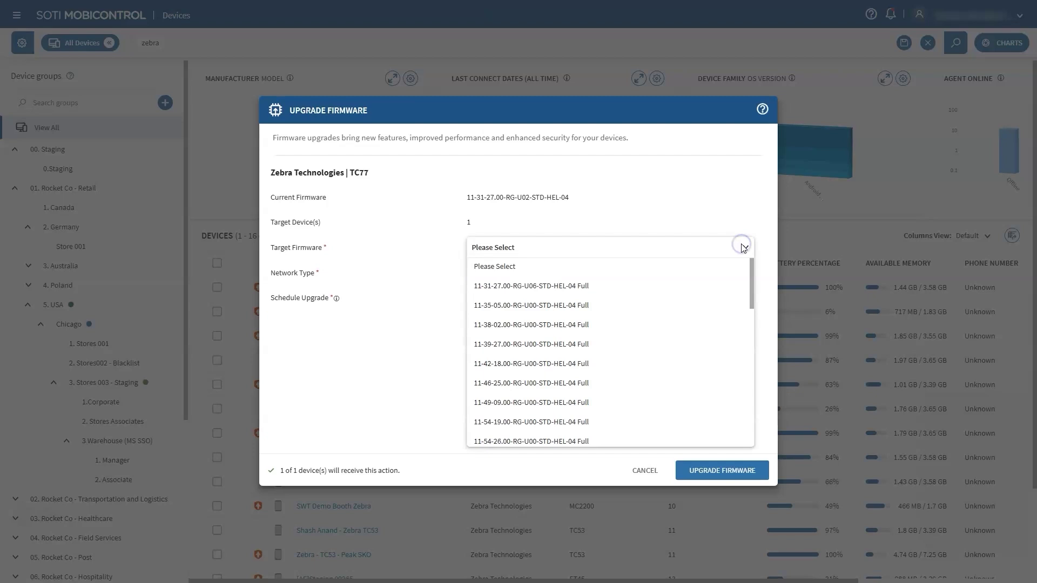
left_click(630, 287)
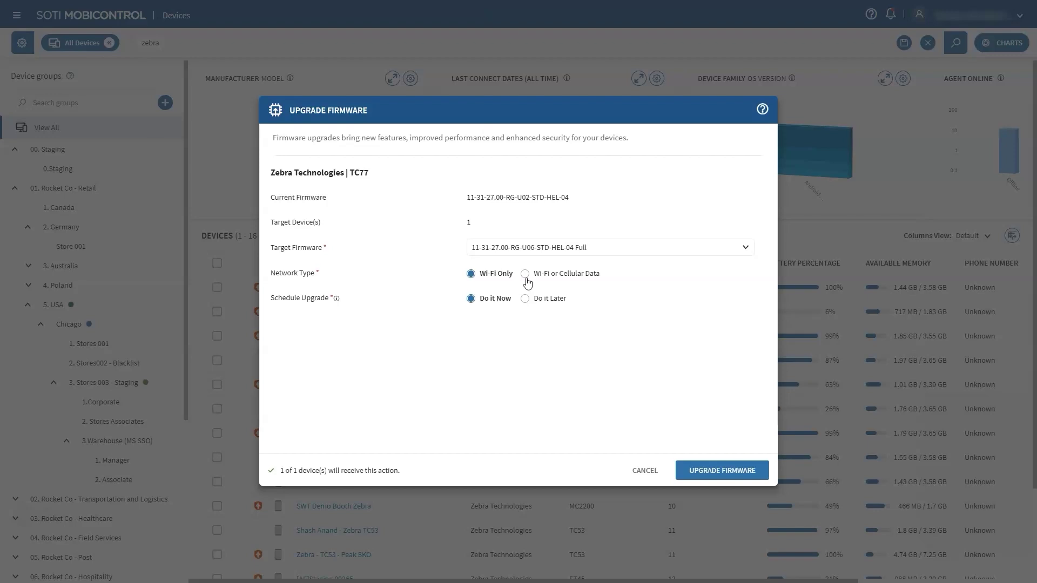
left_click(526, 276)
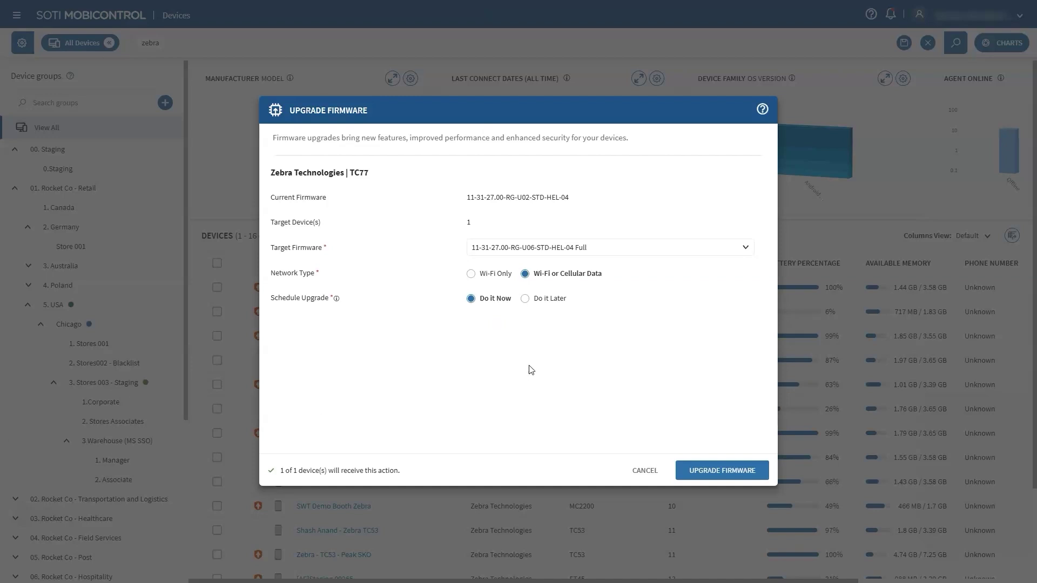
Send the TC77 firmware upgrade as Do it Later, starting 2025-05-18 from 8 PM to 8 AM
left_click(525, 299)
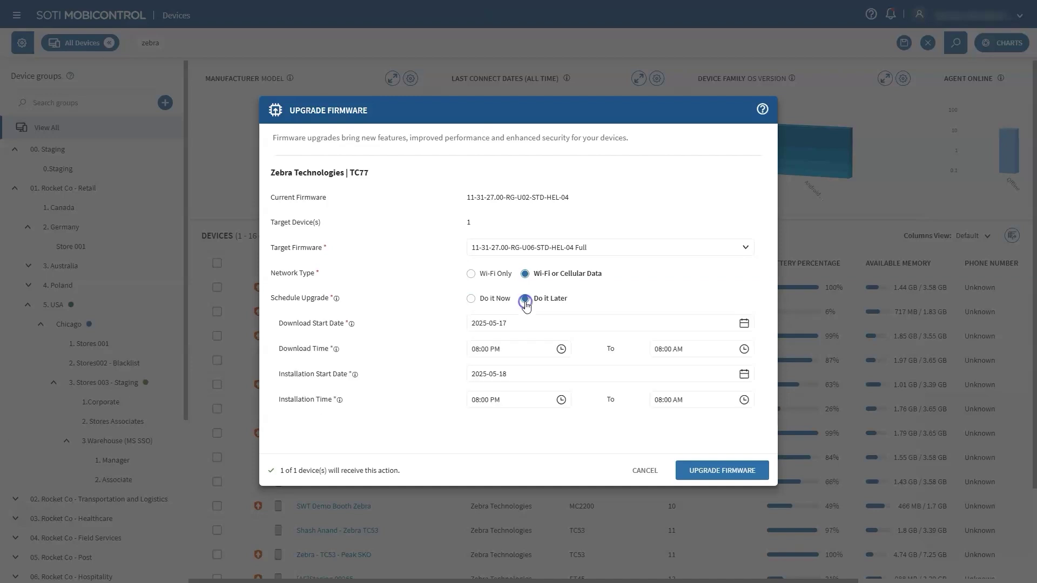
left_click(745, 325)
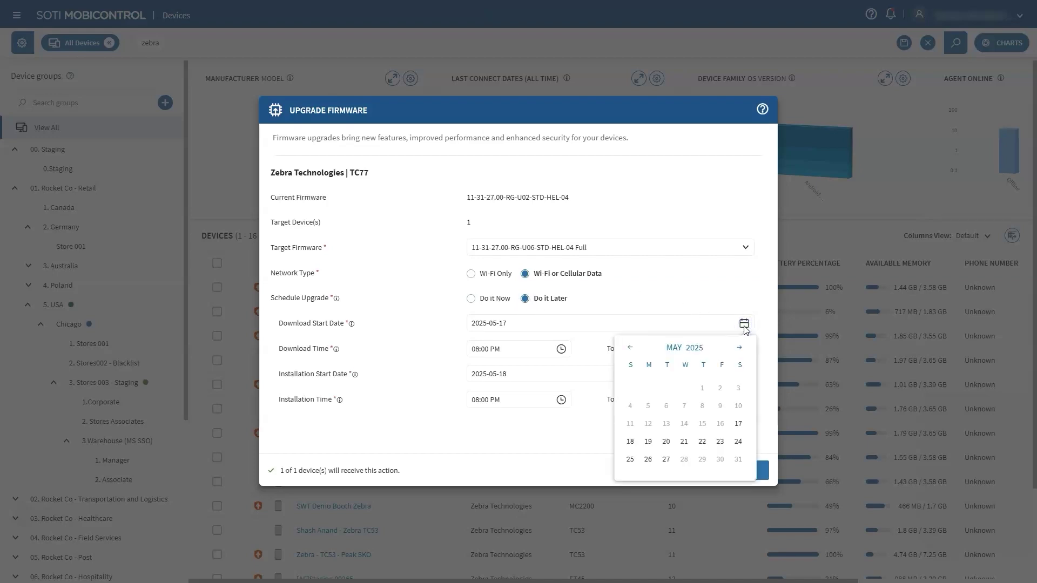
left_click(631, 442)
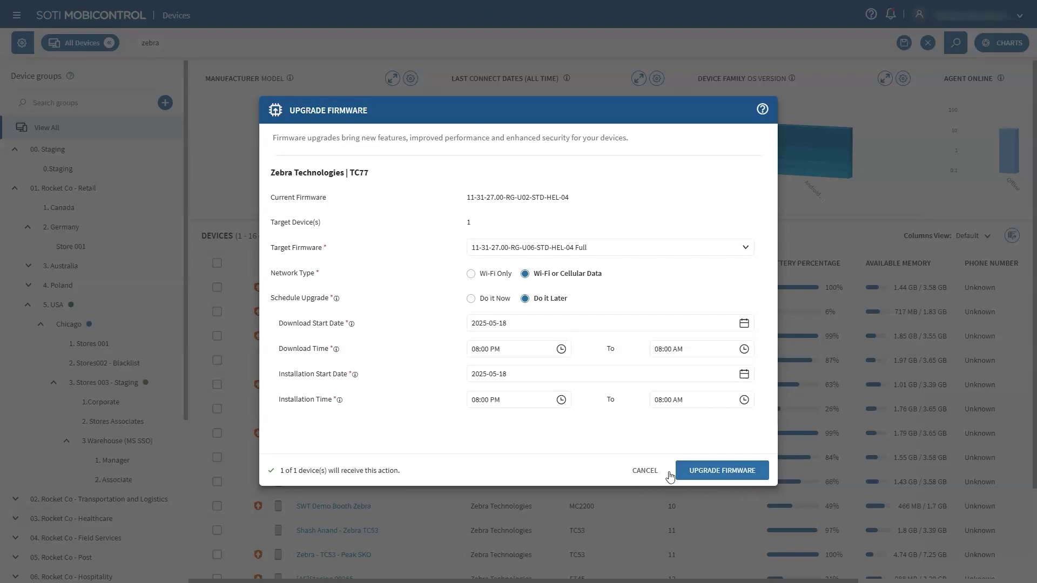
left_click(694, 473)
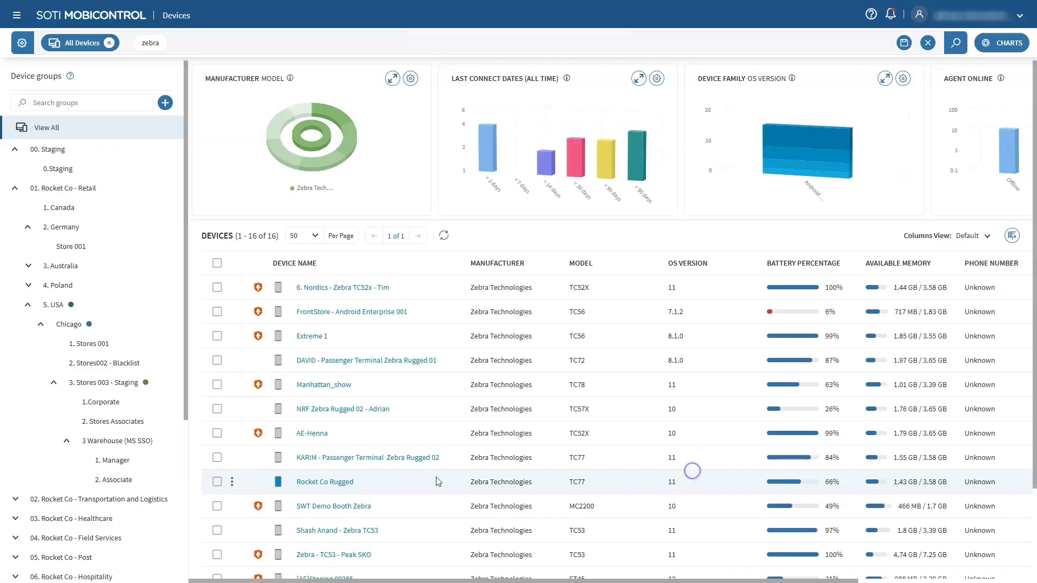
left_click(233, 482)
left_click(203, 288)
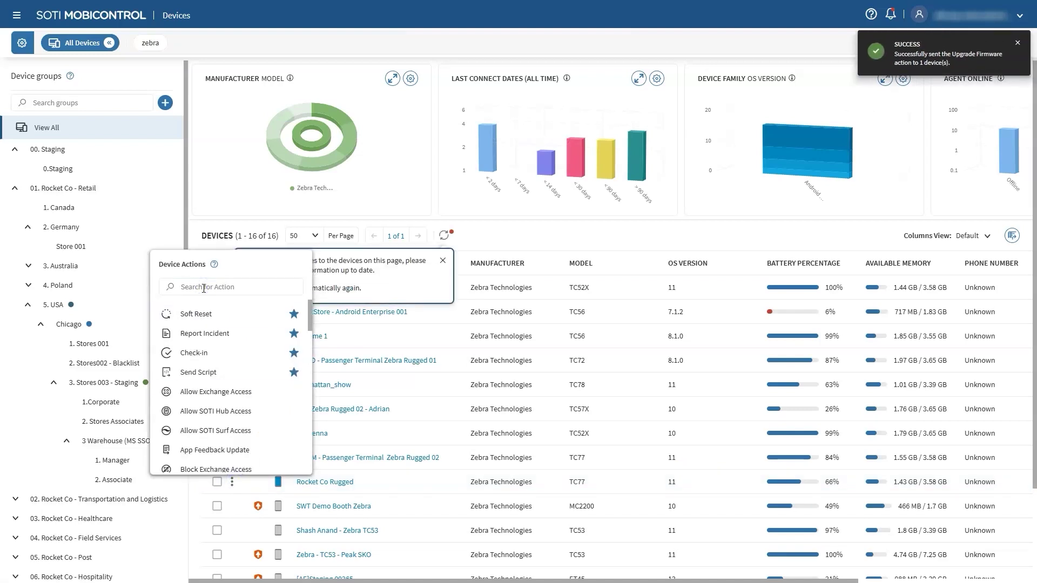
left_click(203, 288)
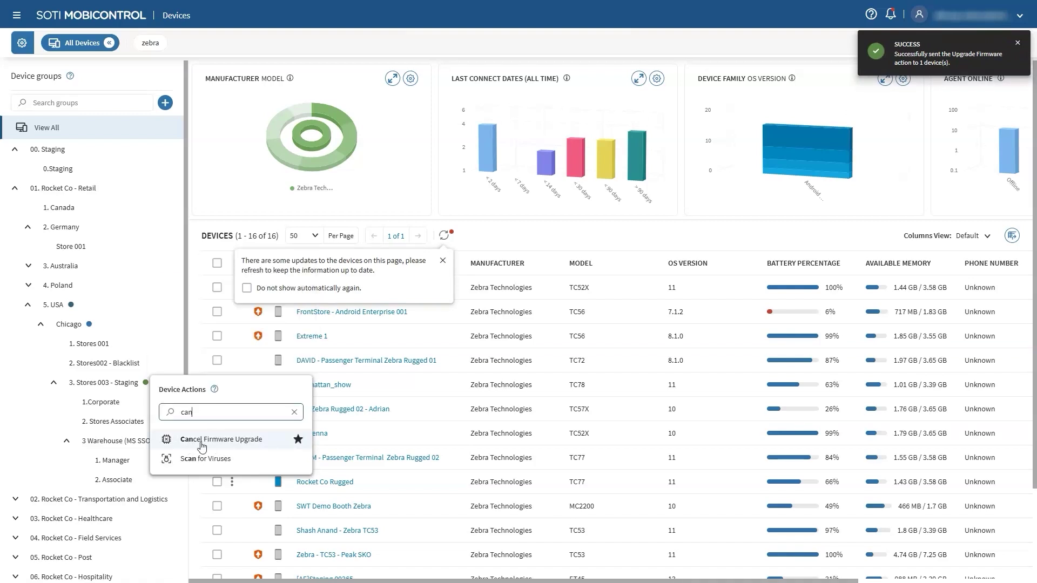
left_click(294, 412)
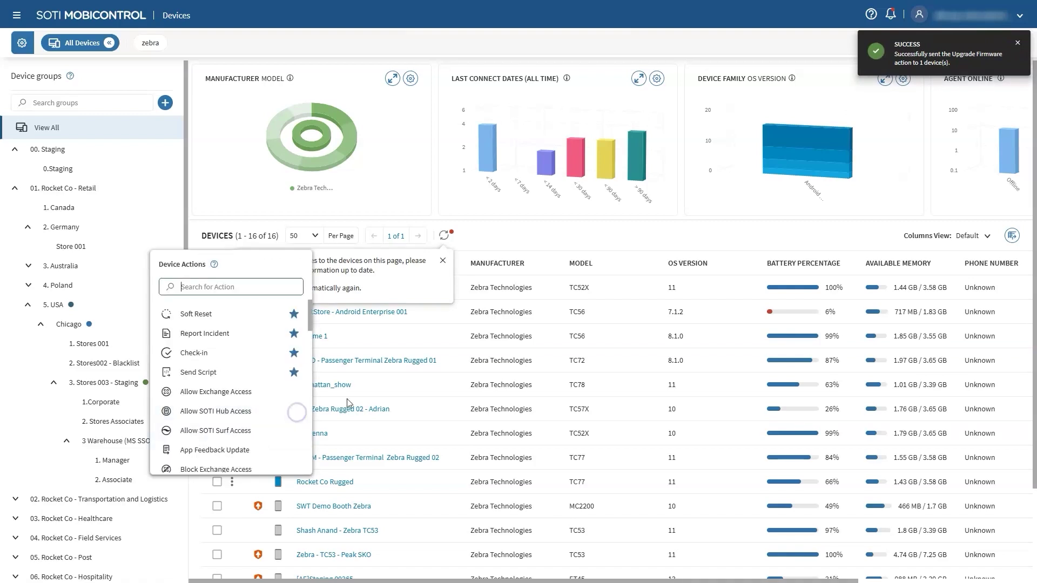
left_click(346, 487)
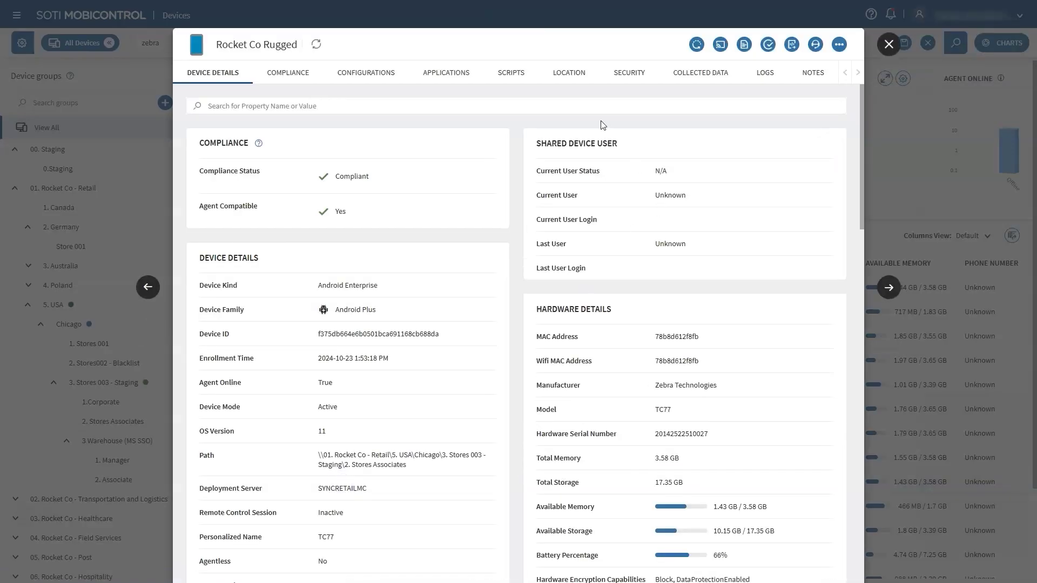
scroll(608, 162, "down", 3)
scroll(649, 312, "down", 4)
scroll(630, 324, "down", 4)
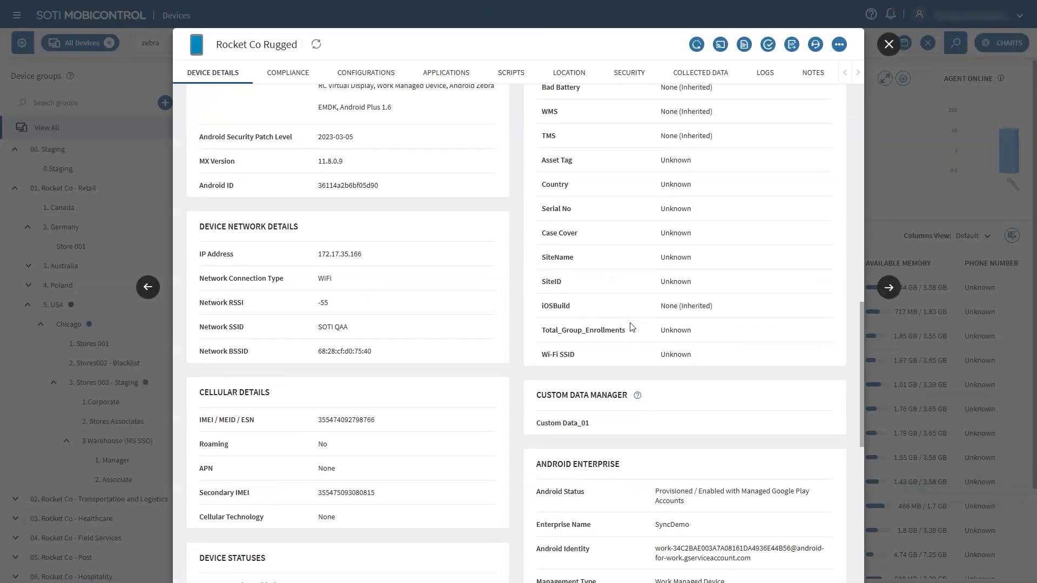
scroll(632, 327, "down", 4)
scroll(632, 327, "down", 2)
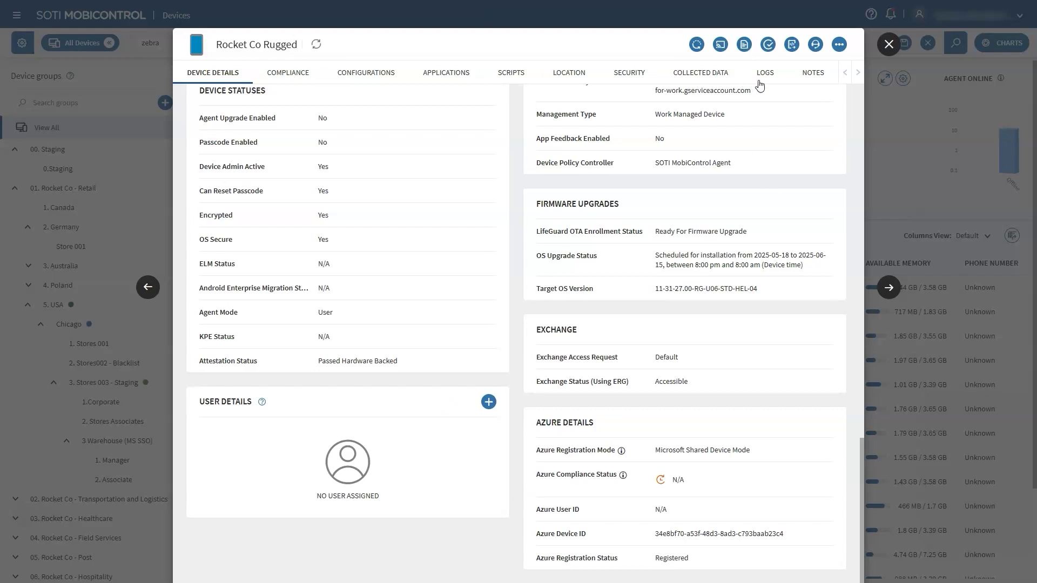
Close Rocket Co Rugged's details to return to the list of 16 Zebra devices
left_click(889, 45)
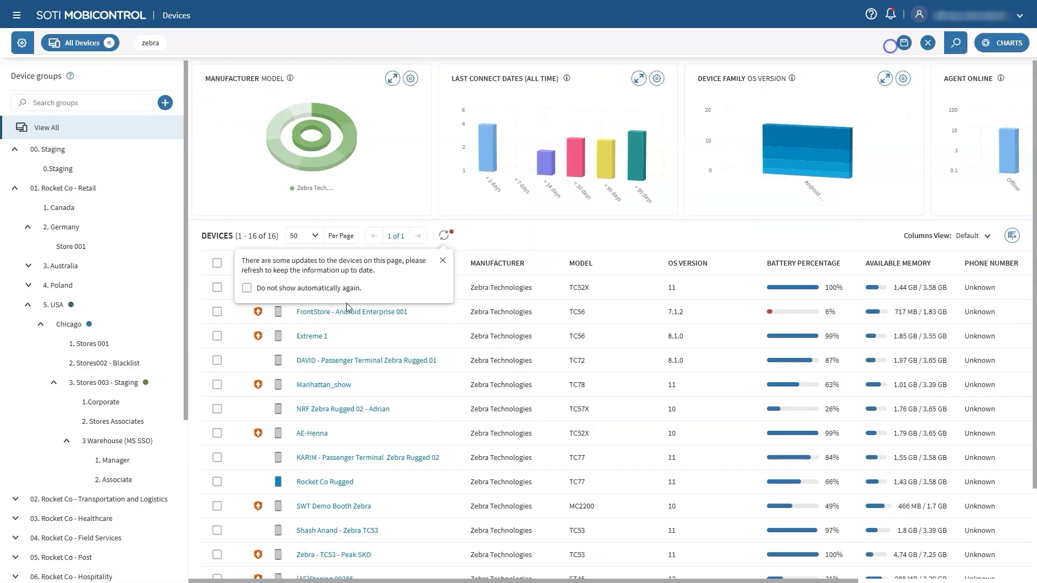